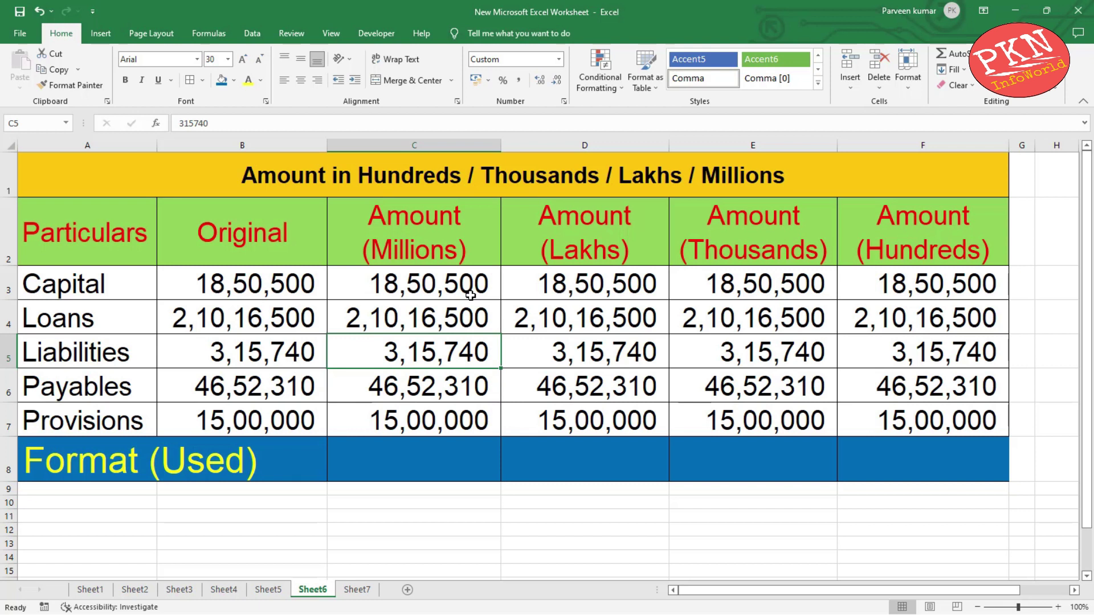
- Review the table title, the Particulars labels and the original amounts in B3:B7
left_click(409, 173)
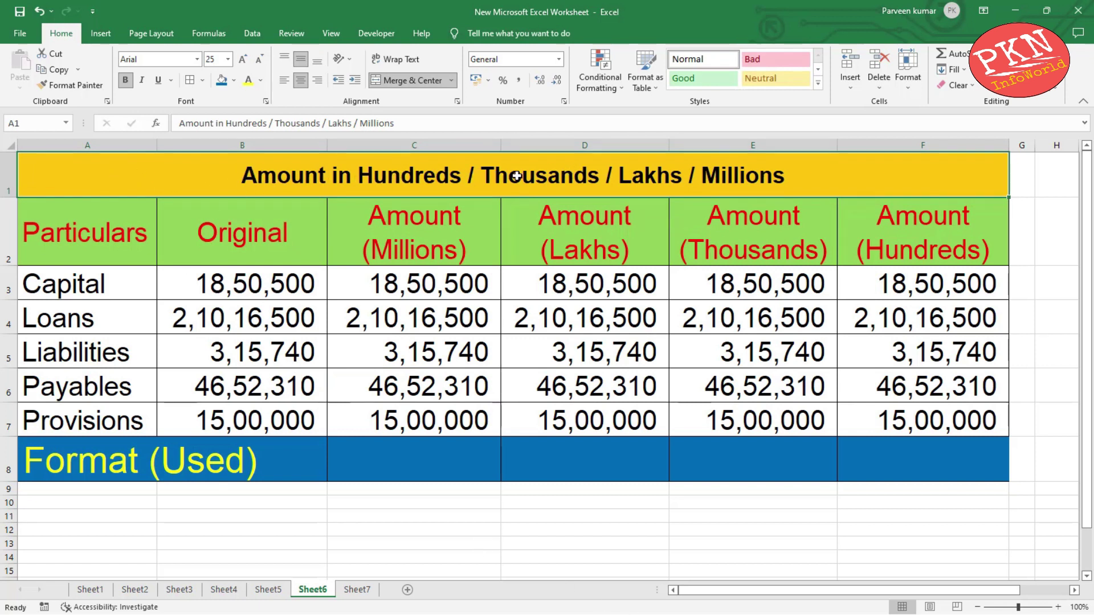
left_click(96, 242)
left_click(91, 285)
left_click(92, 322)
left_click(106, 365)
left_click(102, 385)
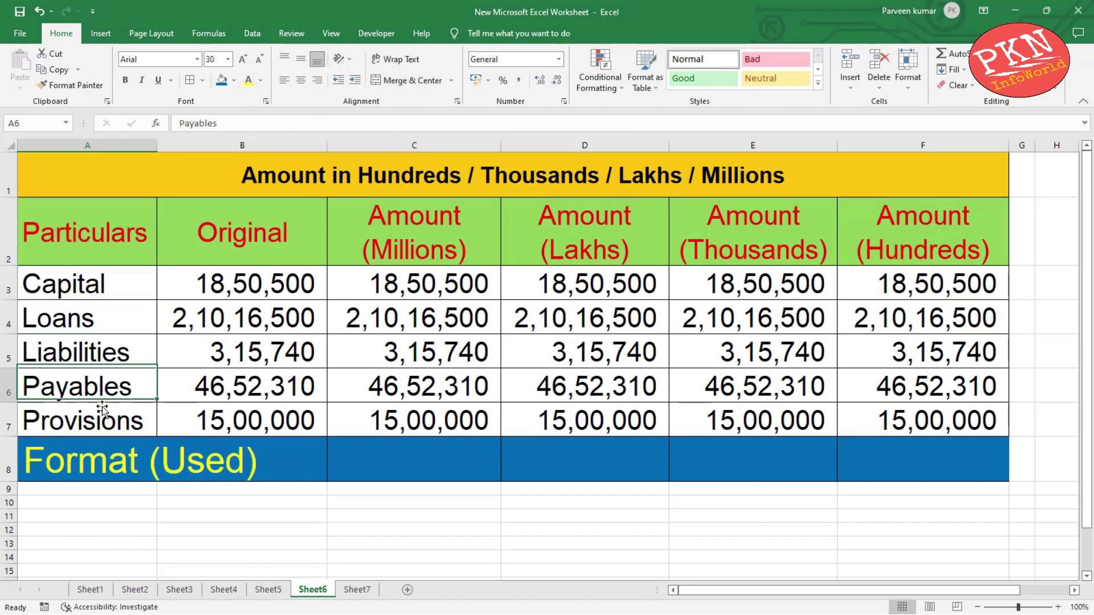
left_click(100, 419)
left_click(261, 260)
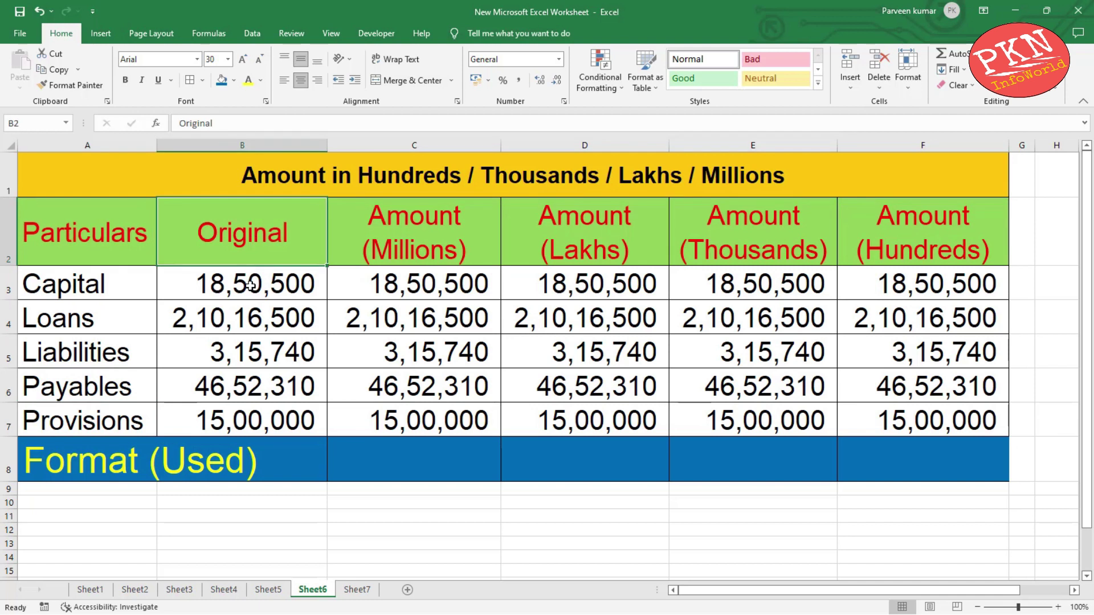
left_click_drag(260, 282, 245, 419)
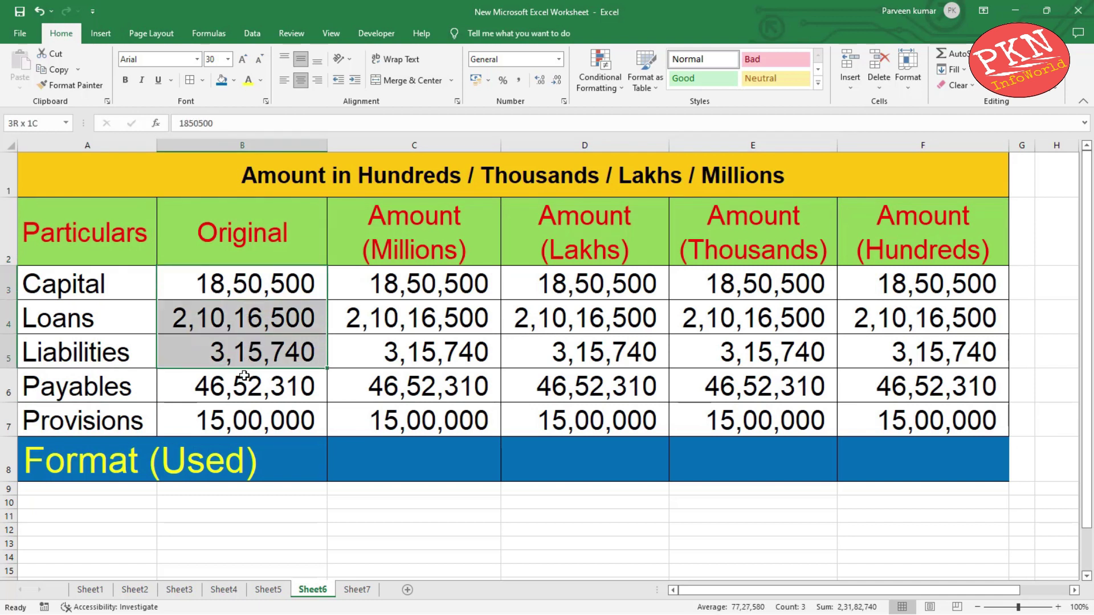
- Compare the Amount (Millions) header against the stored original amounts in column B
left_click(414, 233)
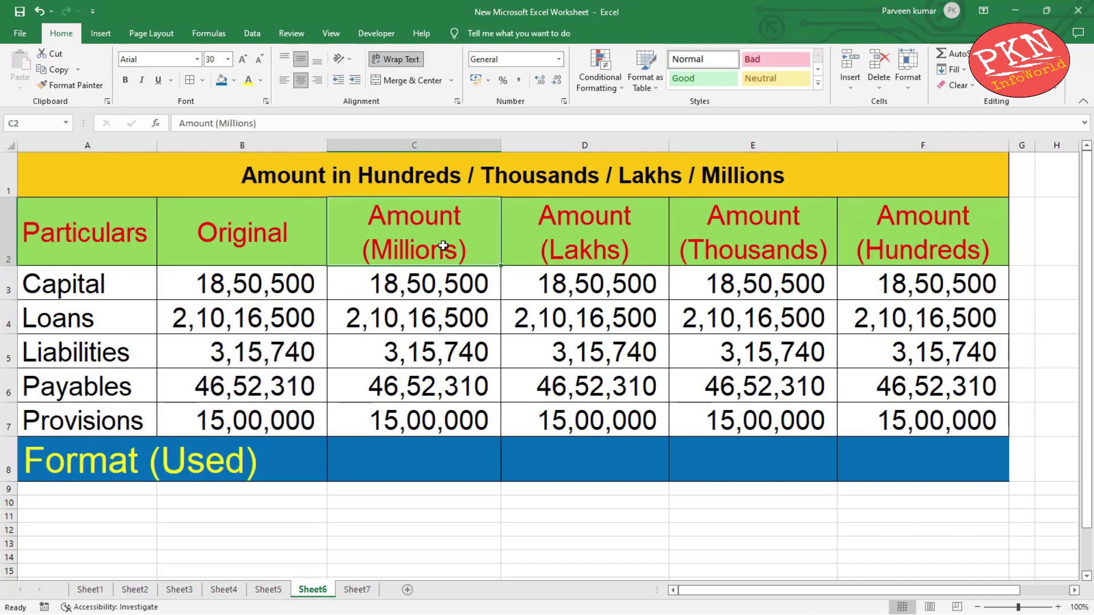
left_click(245, 244)
left_click(251, 282)
left_click(253, 322)
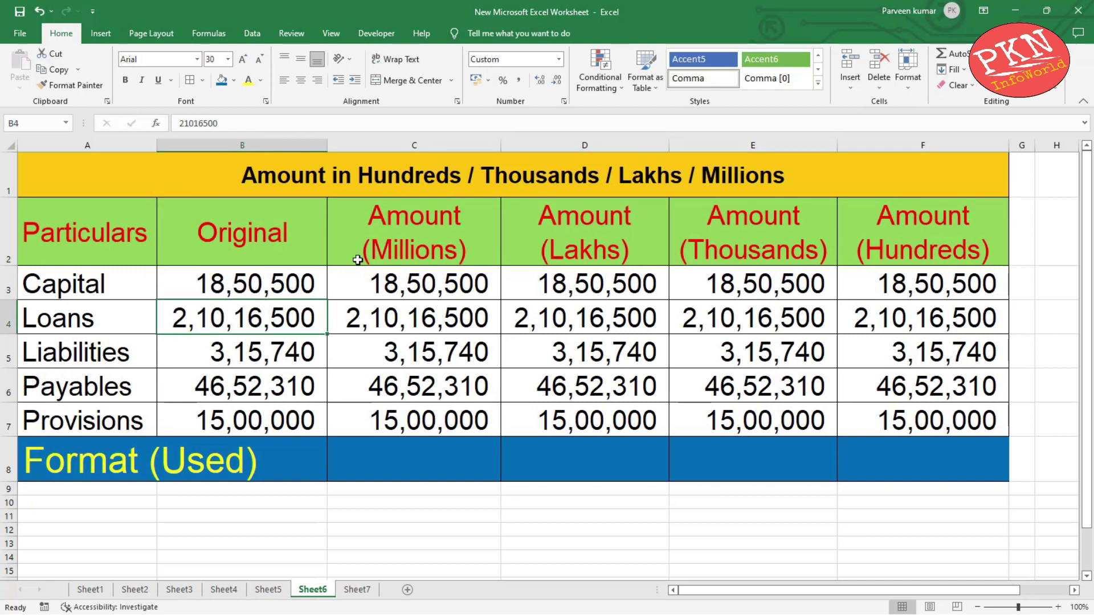
left_click(408, 245)
left_click(244, 287)
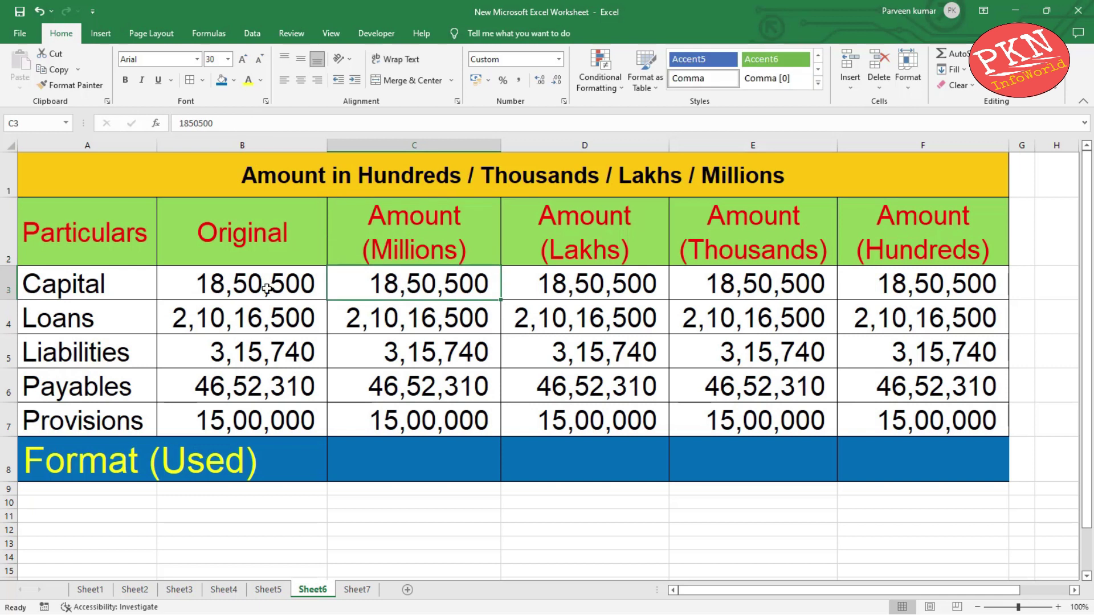
left_click(91, 287)
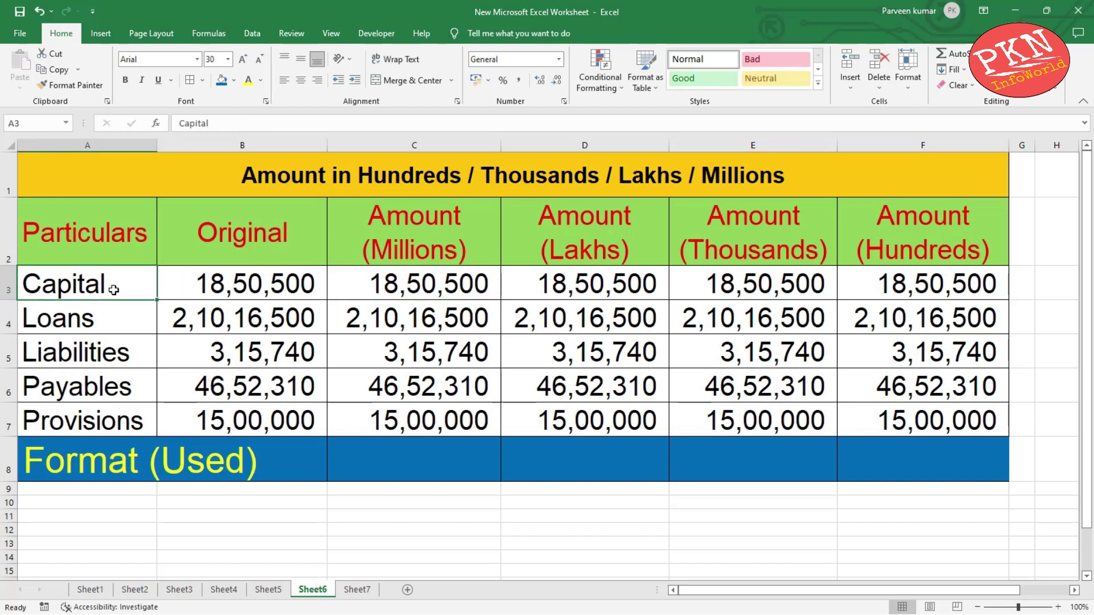
left_click(432, 246)
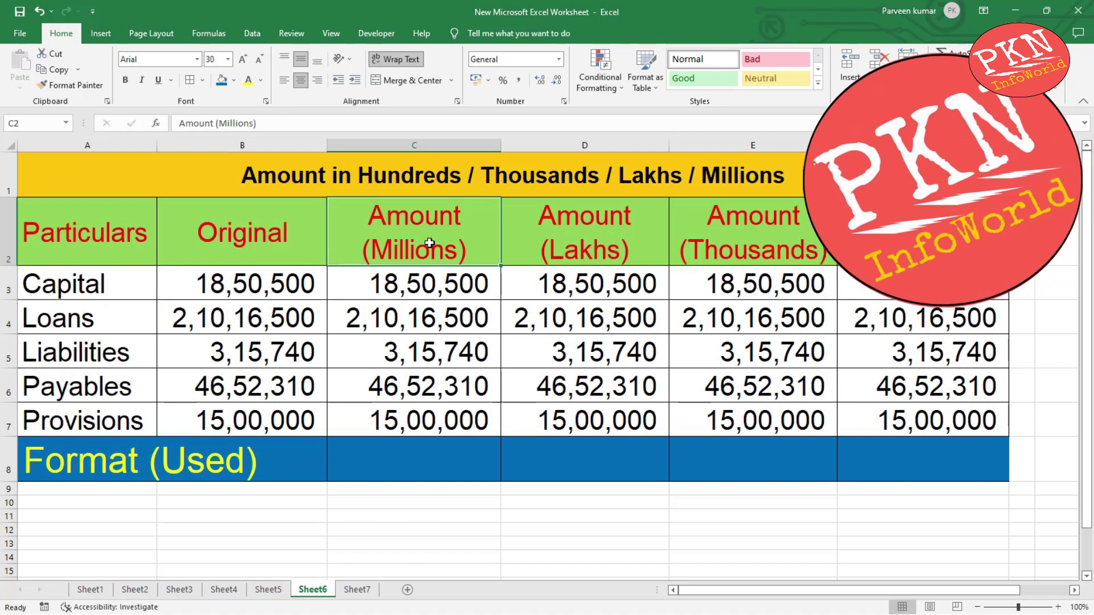
- Give C3:C7 the custom format #0.00,, so they read 1.85, 21.02, 0.32, 4.65, 1.50
left_click(429, 273)
key("shift+Down")
key("shift+Down")
key("shift+Down")
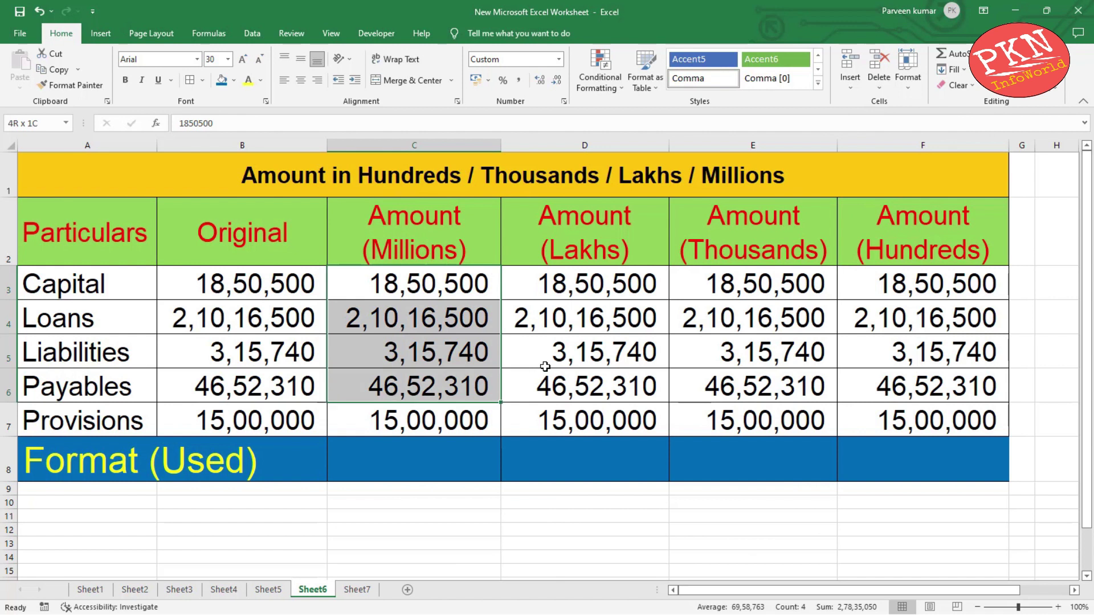
key("shift+Down")
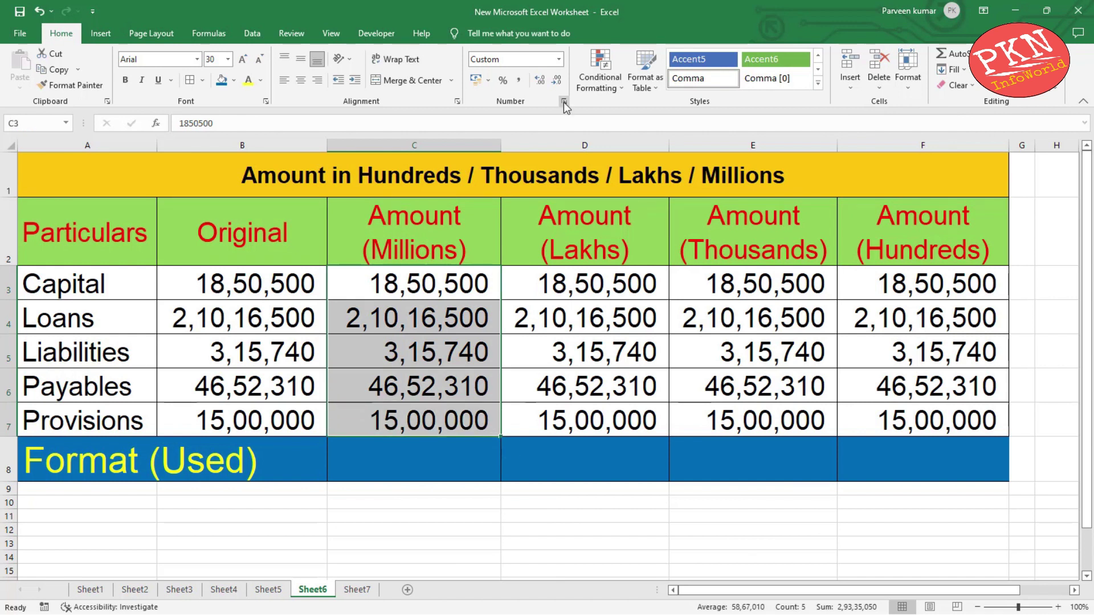
key("ctrl+1")
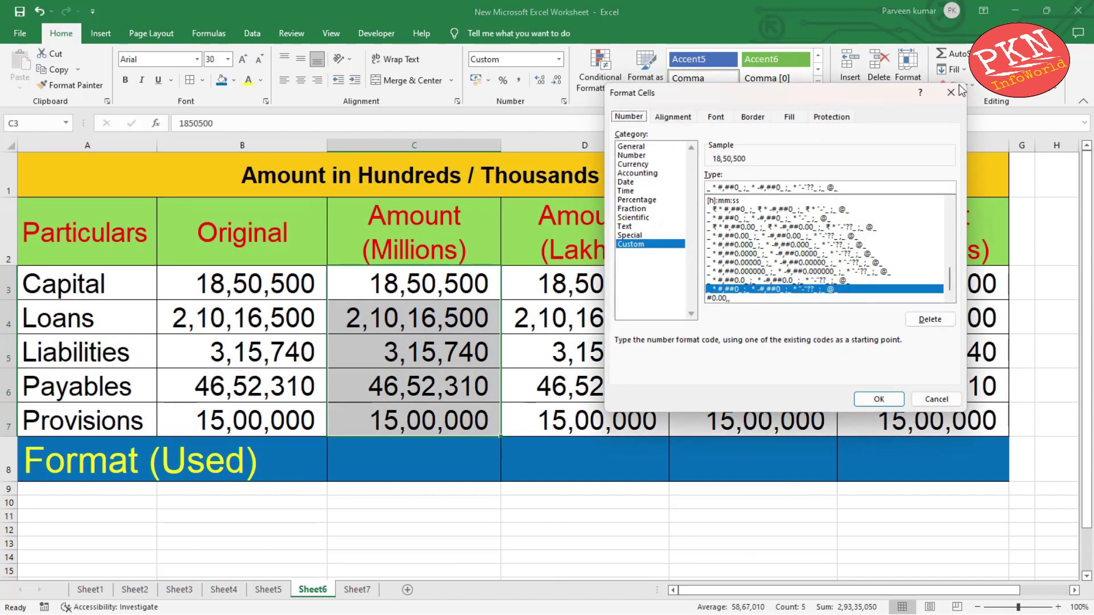
left_click(959, 88)
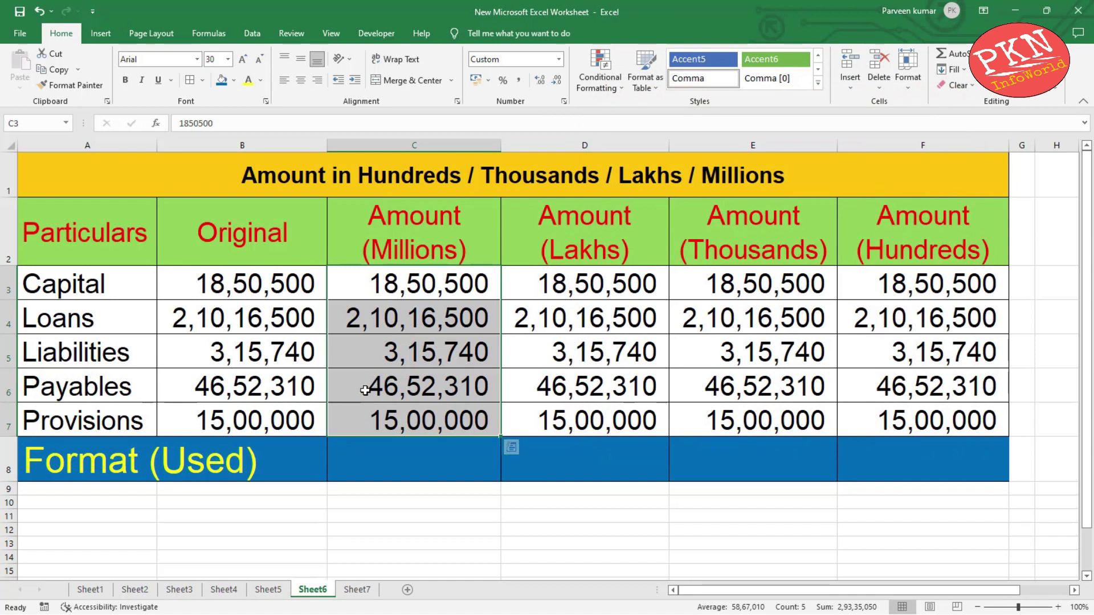
key("ctrl+1")
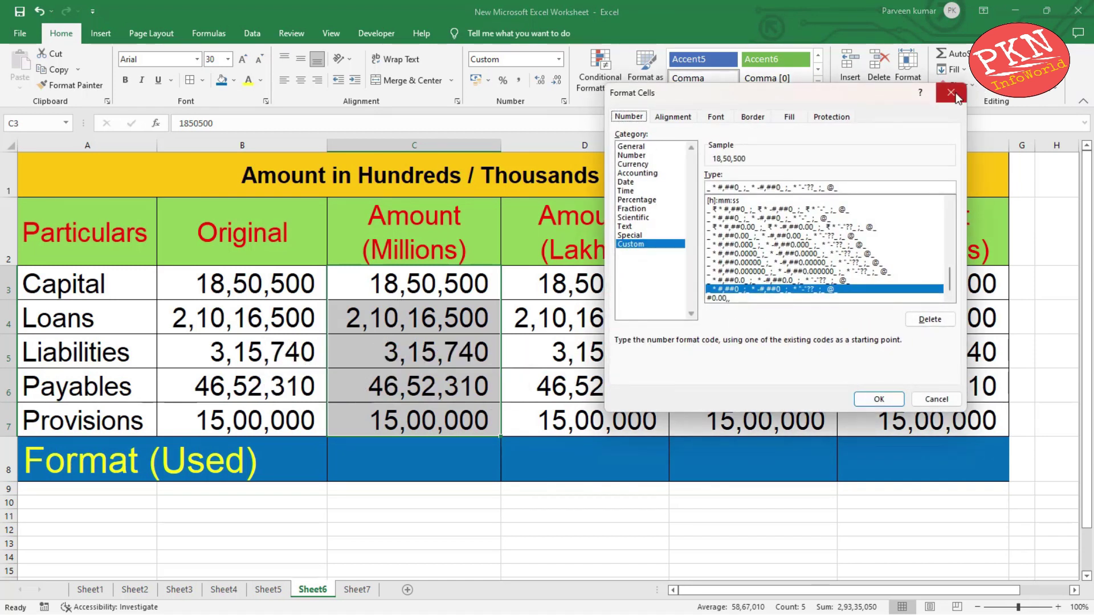
scroll(814, 205, "up", 2)
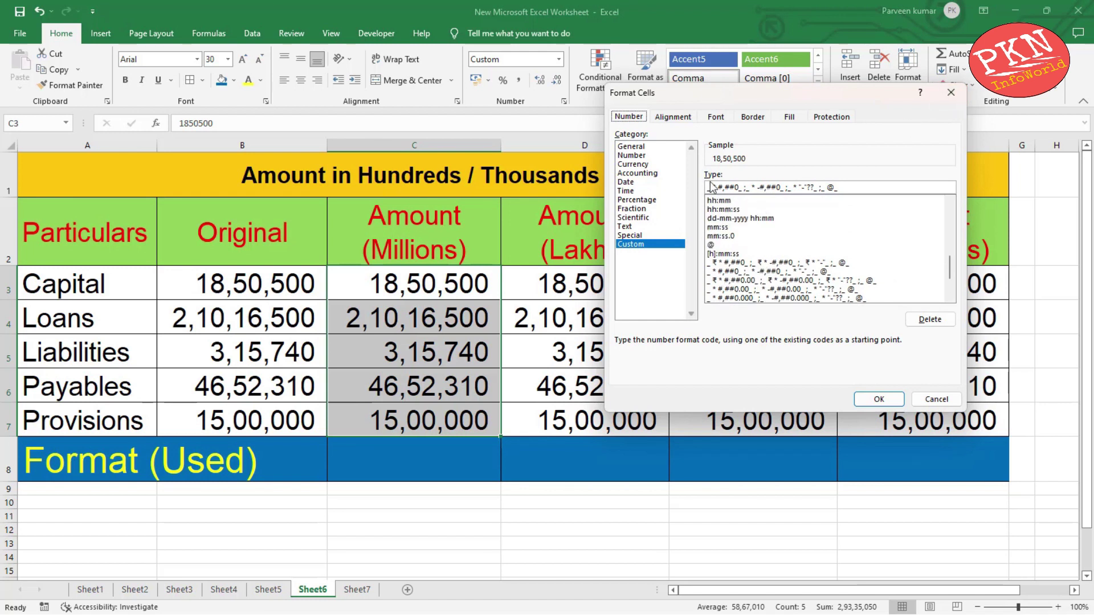
left_click(856, 184)
key("BackSpace")
key("BackSpace")
key("BackSpace")
key("BackSpace")
key("BackSpace")
key("BackSpace")
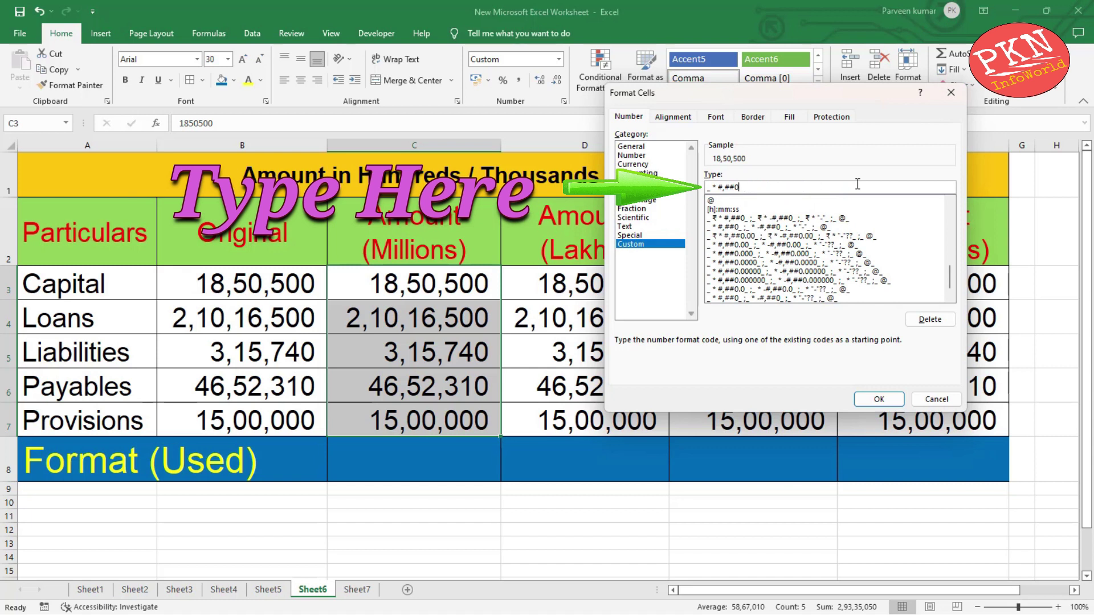
key("BackSpace")
key("BackSpace")
key("BackSpace")
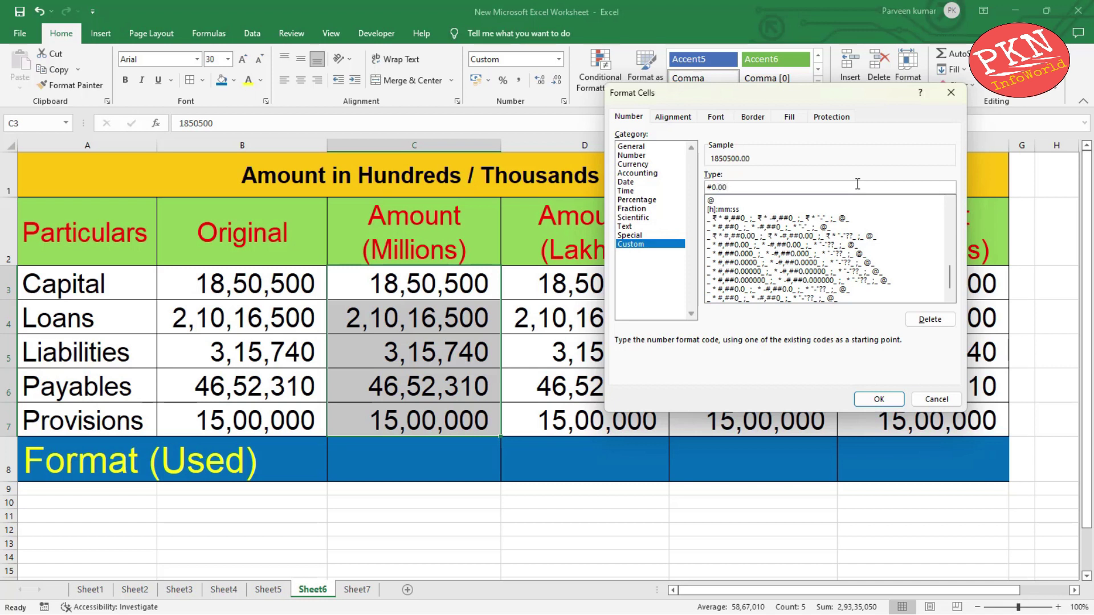
type(",")
left_click(879, 399)
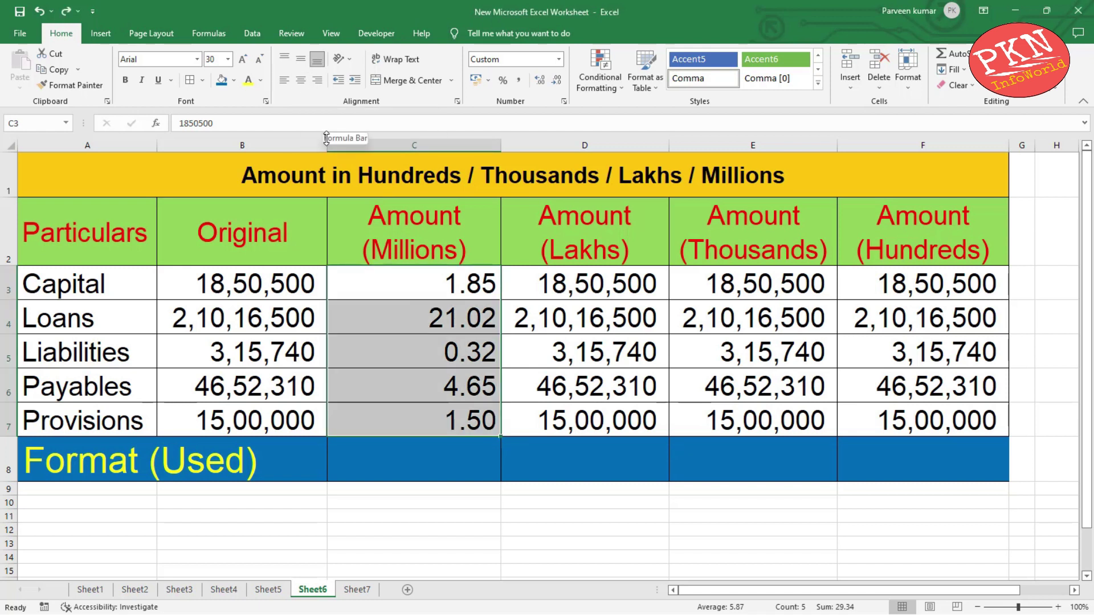
- Enter the code #0.00,, in cell C8 beneath the Millions amounts
left_click(403, 452)
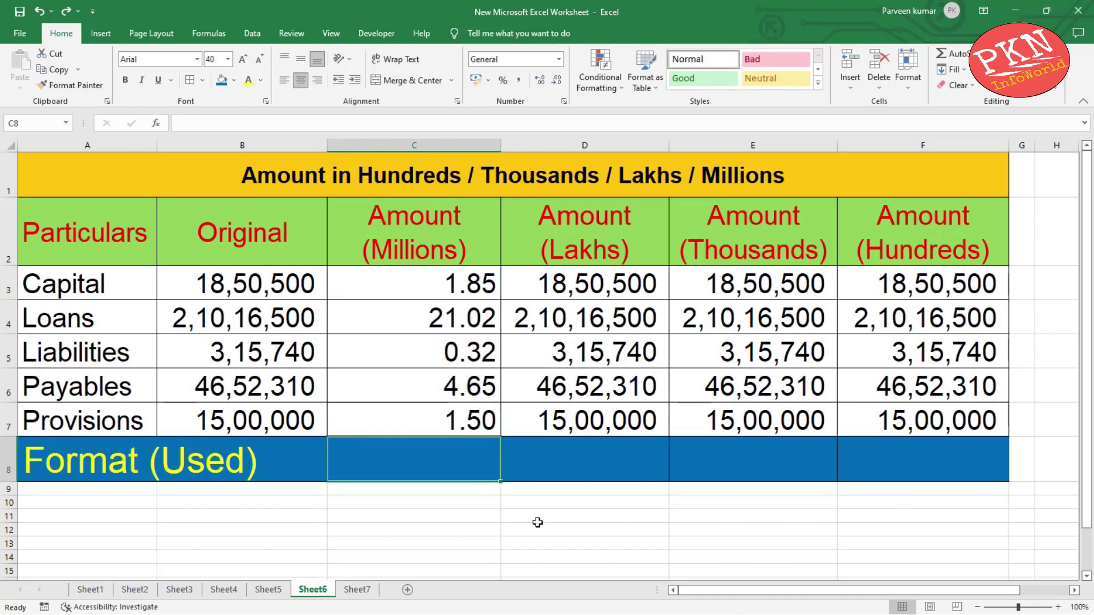
type("#,")
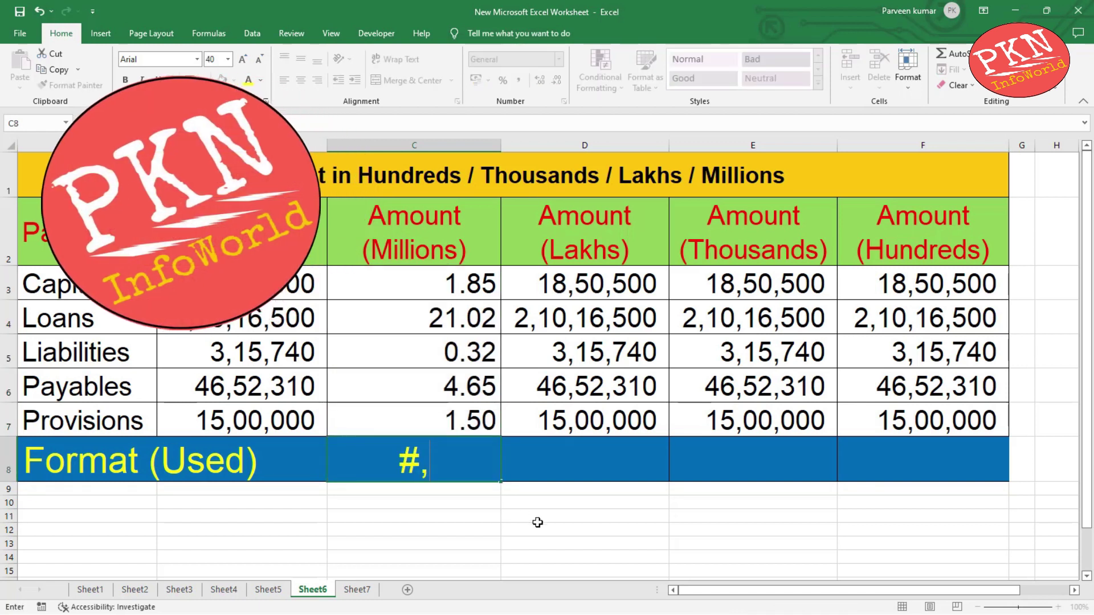
key("BackSpace")
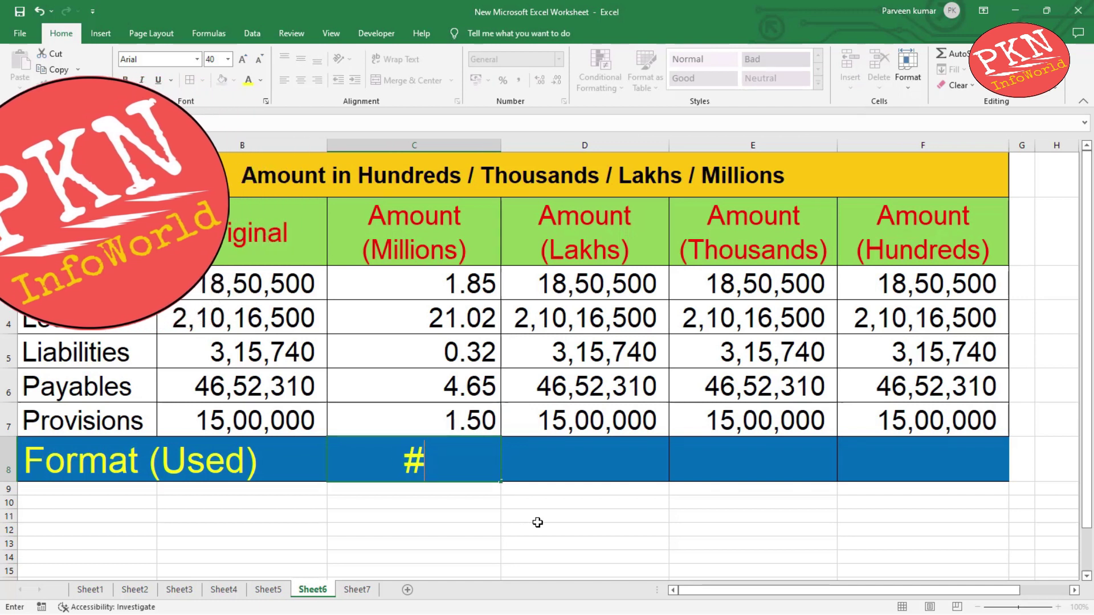
type("0")
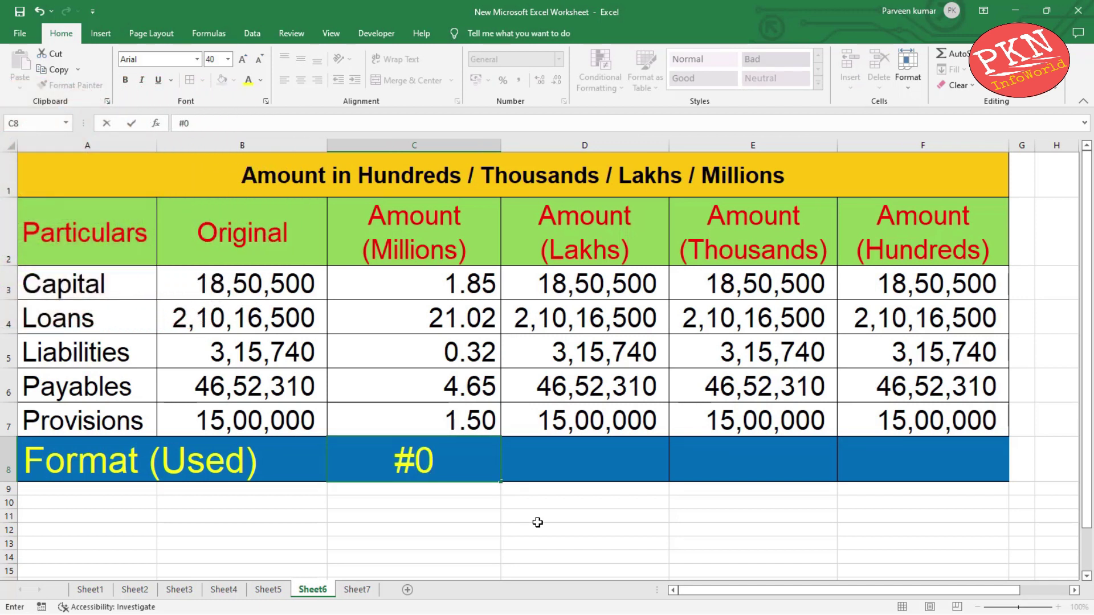
type(".00,,")
key("Return")
key("Up")
key("Up")
key("Up")
key("Up")
key("Up")
key("Up")
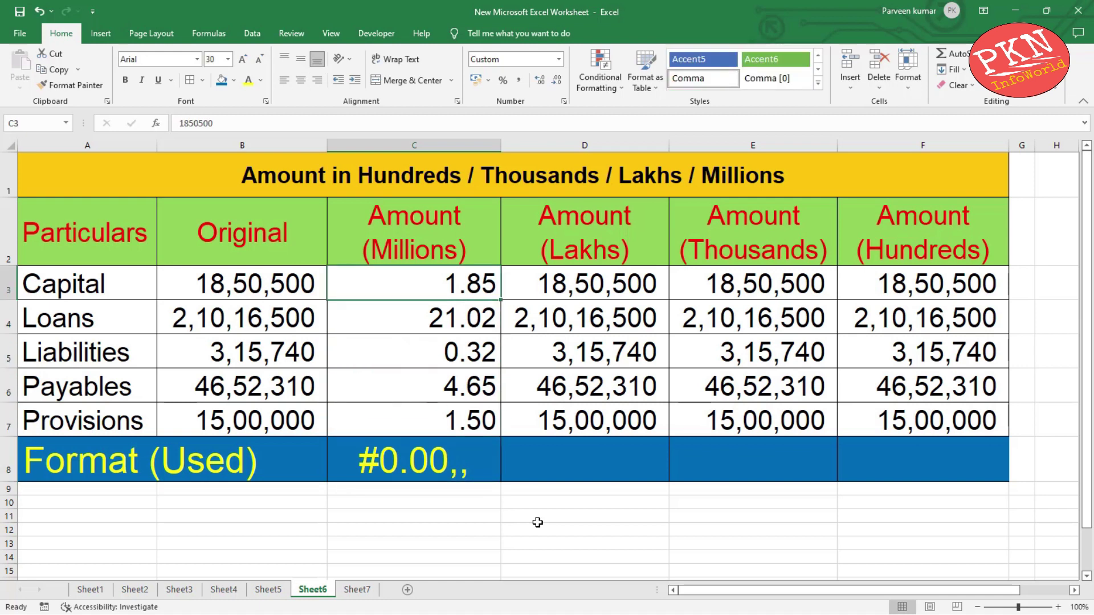
left_click(419, 241)
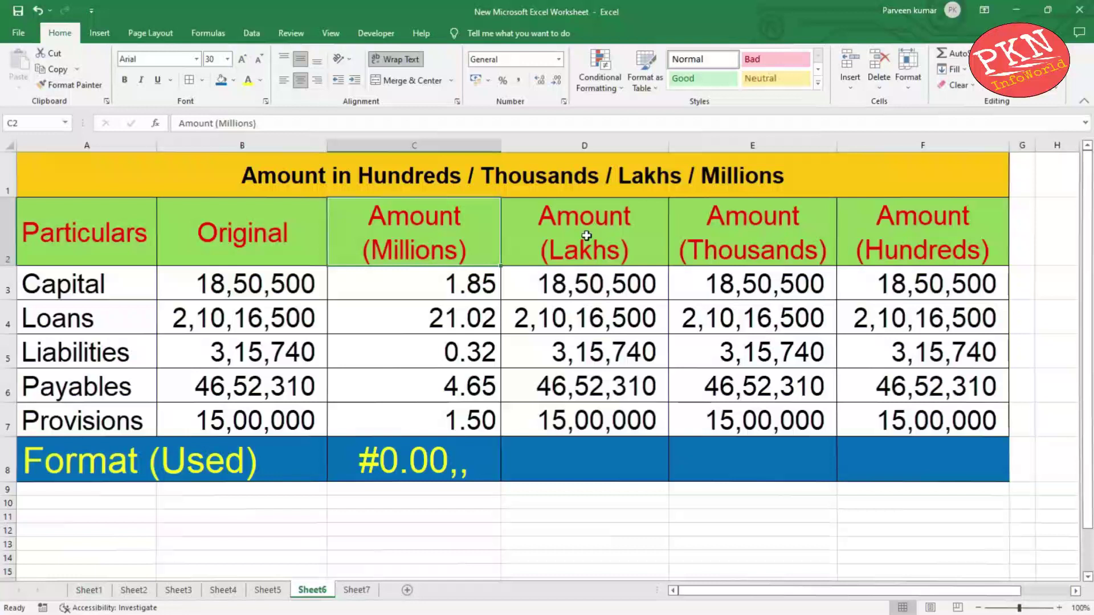
left_click(586, 236)
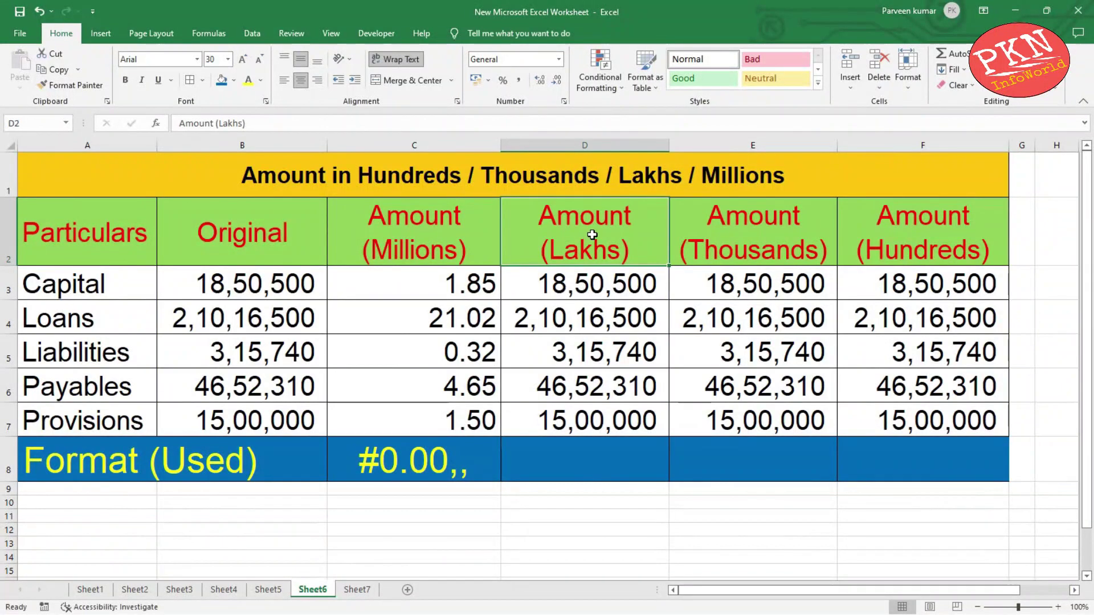
key("Down")
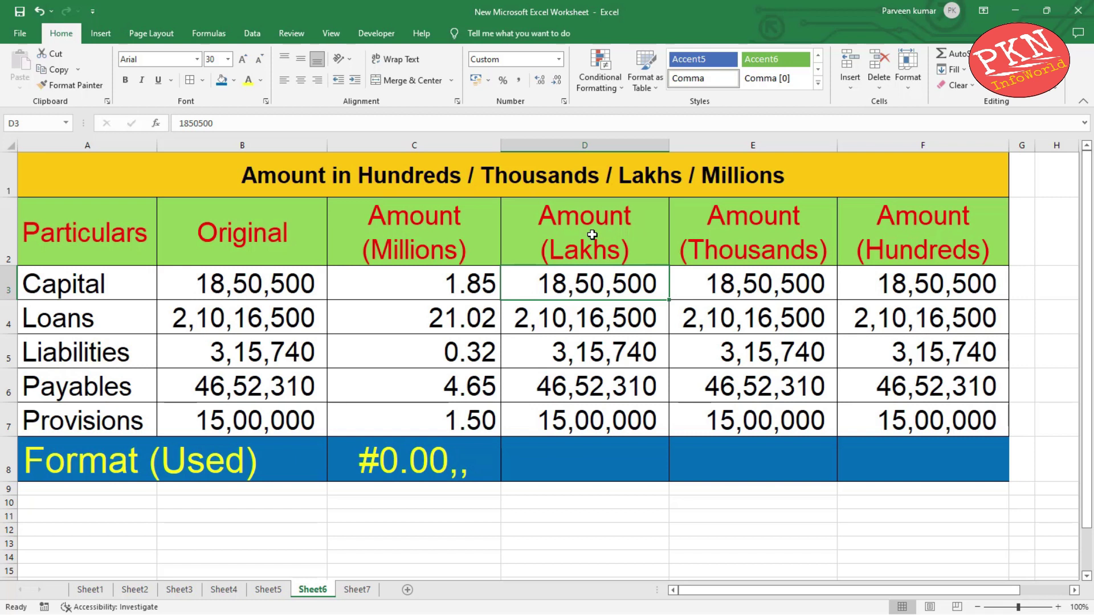
left_click(450, 235)
left_click(581, 248)
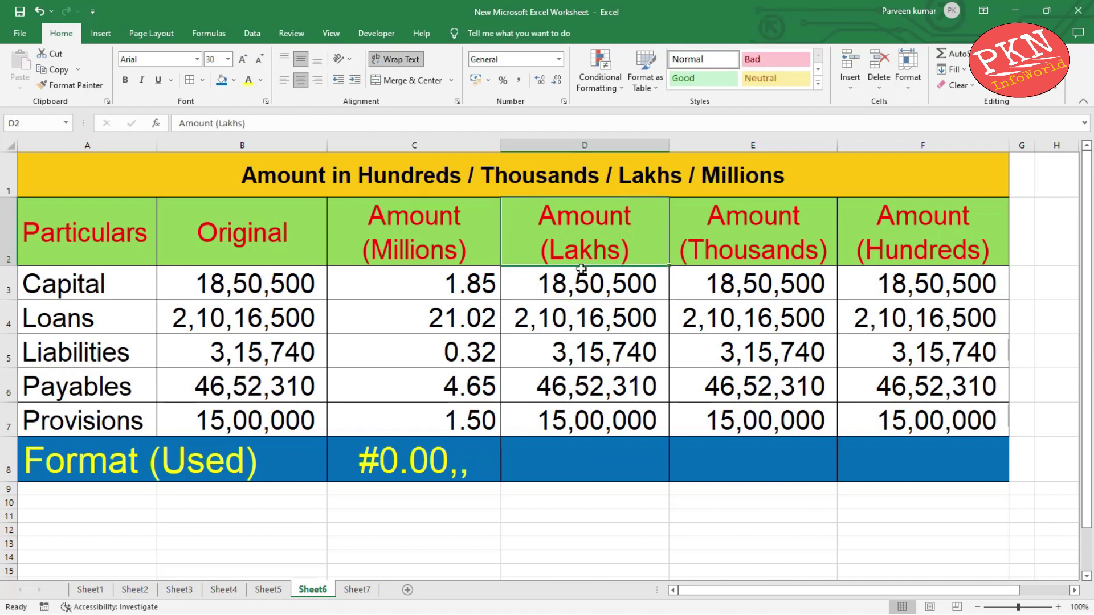
key("Down")
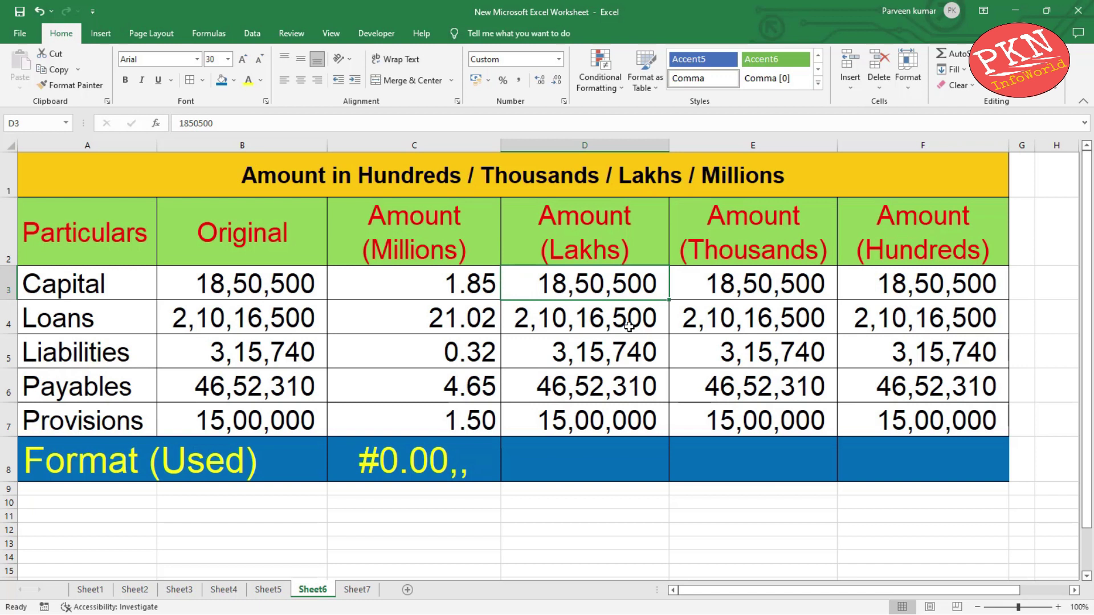
left_click(428, 239)
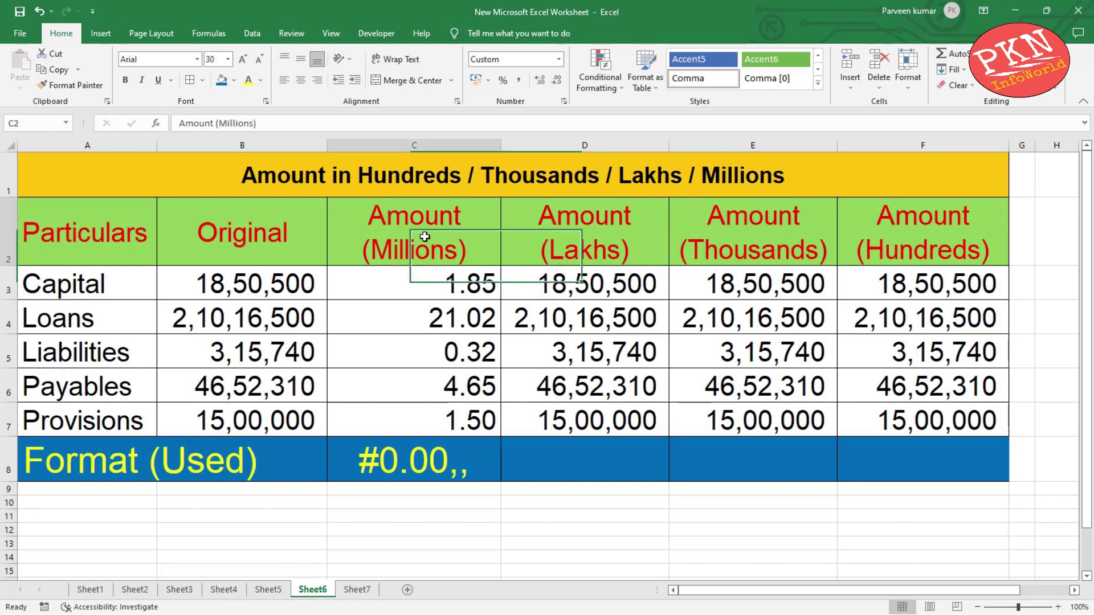
left_click(259, 248)
left_click(255, 284)
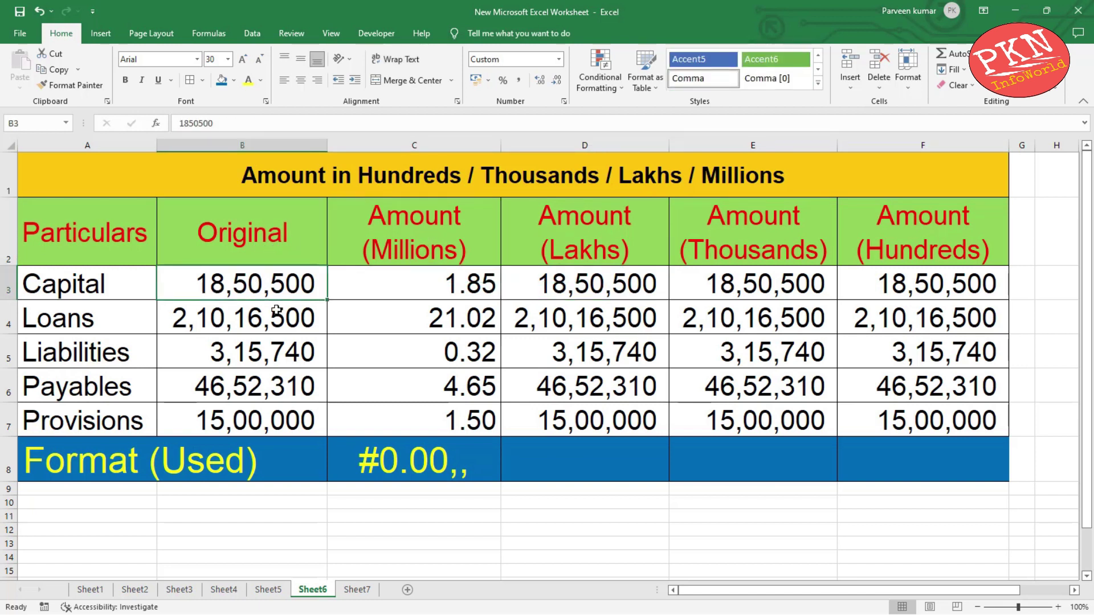
key("shift+Down")
key("shift+Down")
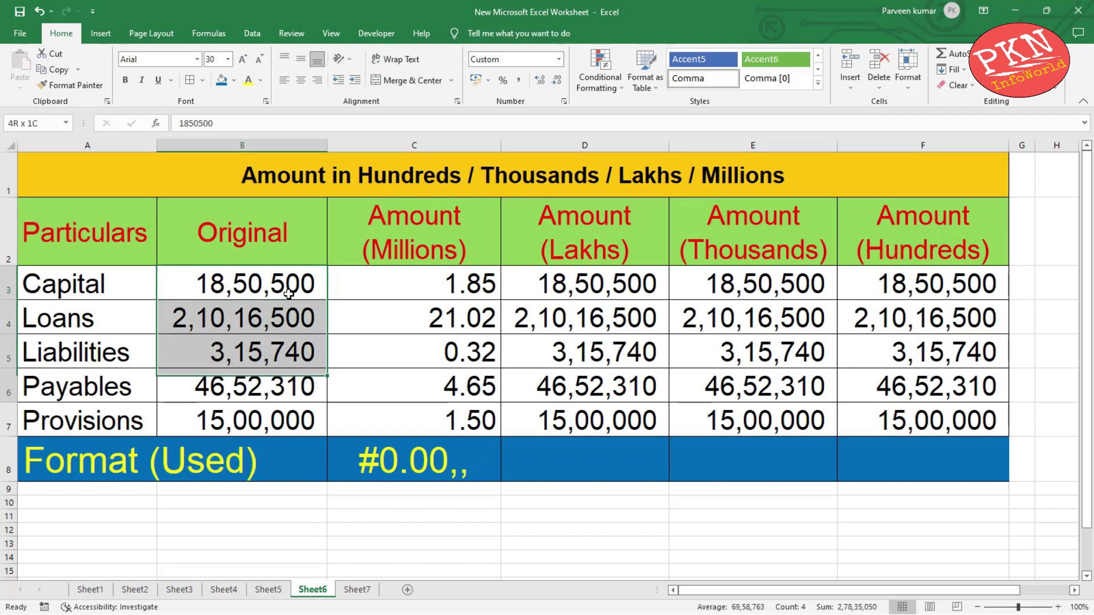
key("shift+Down")
key("shift+Down")
key("shift+Down")
key("shift+Left")
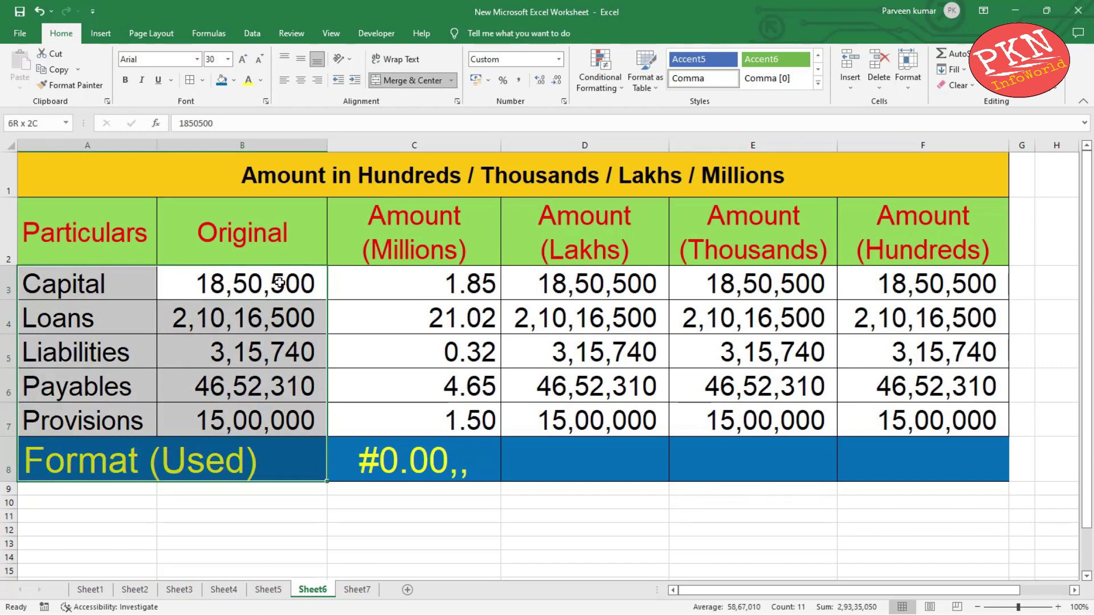
left_click(299, 283)
key("shift+Down")
key("shift+Down")
key("shift+Down")
key("shift+Down")
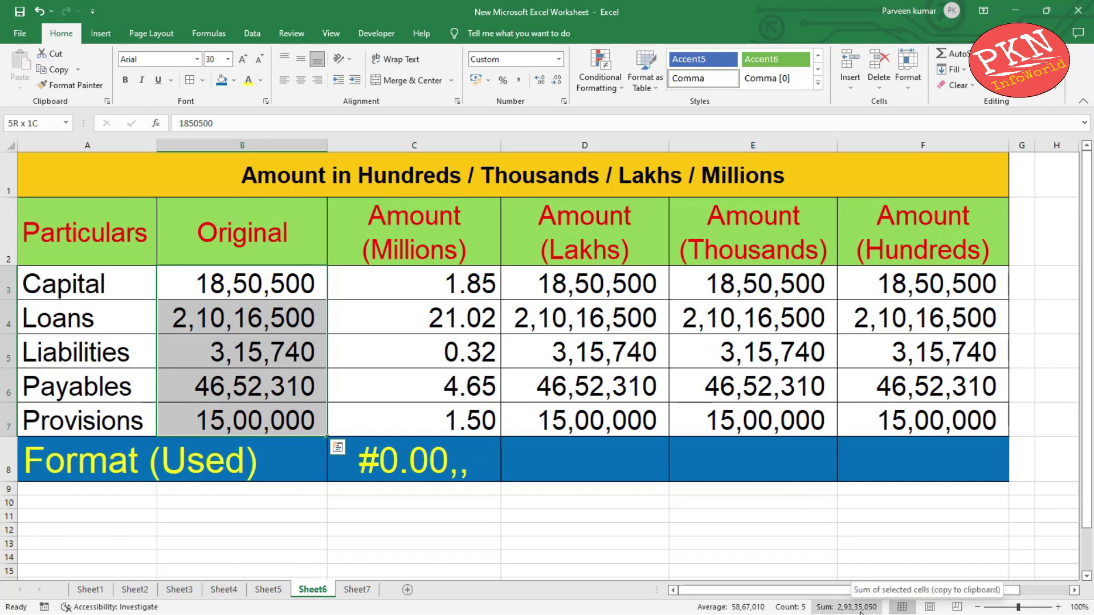
left_click(472, 294)
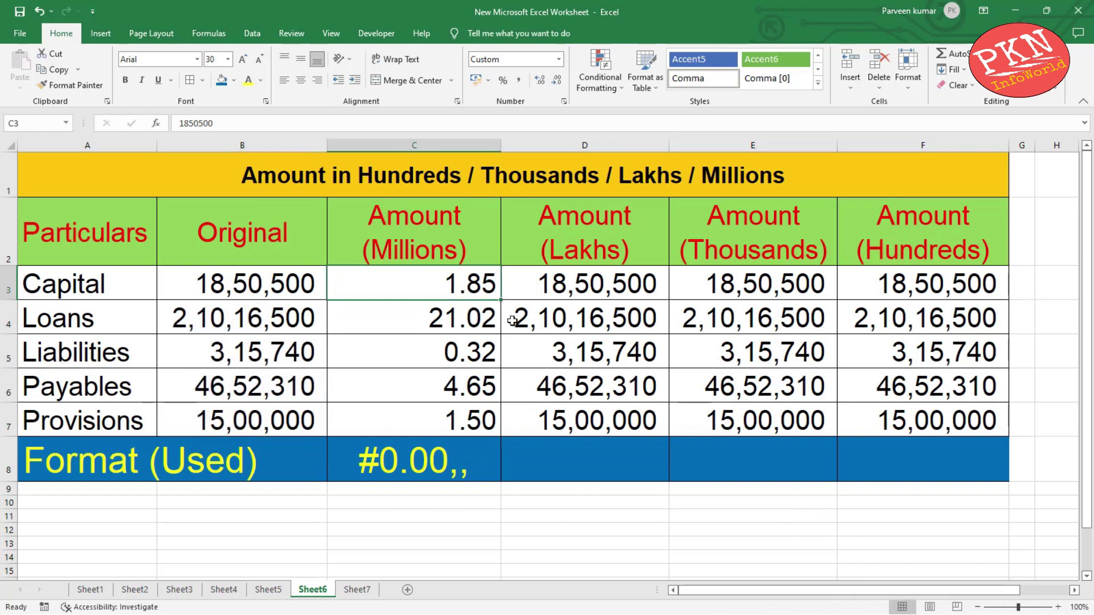
key("shift+Down")
key("shift+Down")
key("shift+Down")
key("shift+Down")
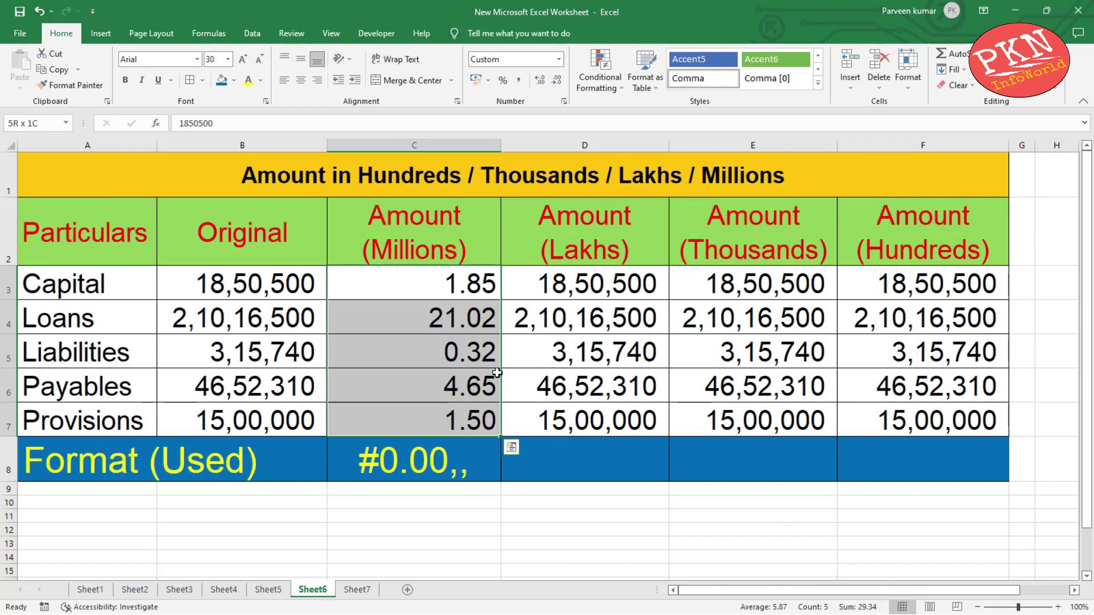
left_click(595, 295)
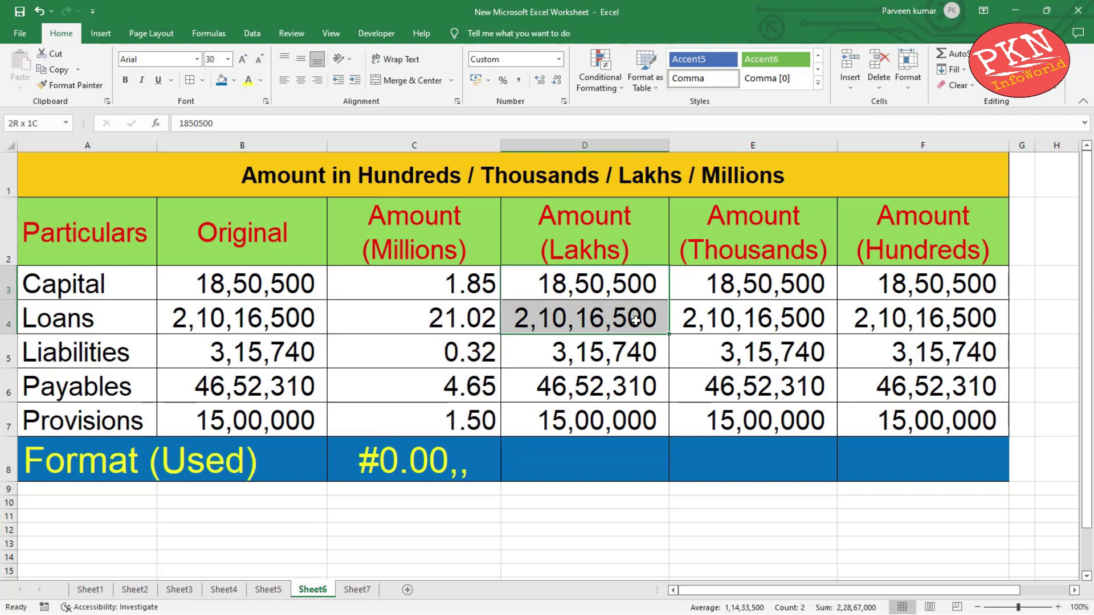
left_click_drag(635, 320, 635, 421)
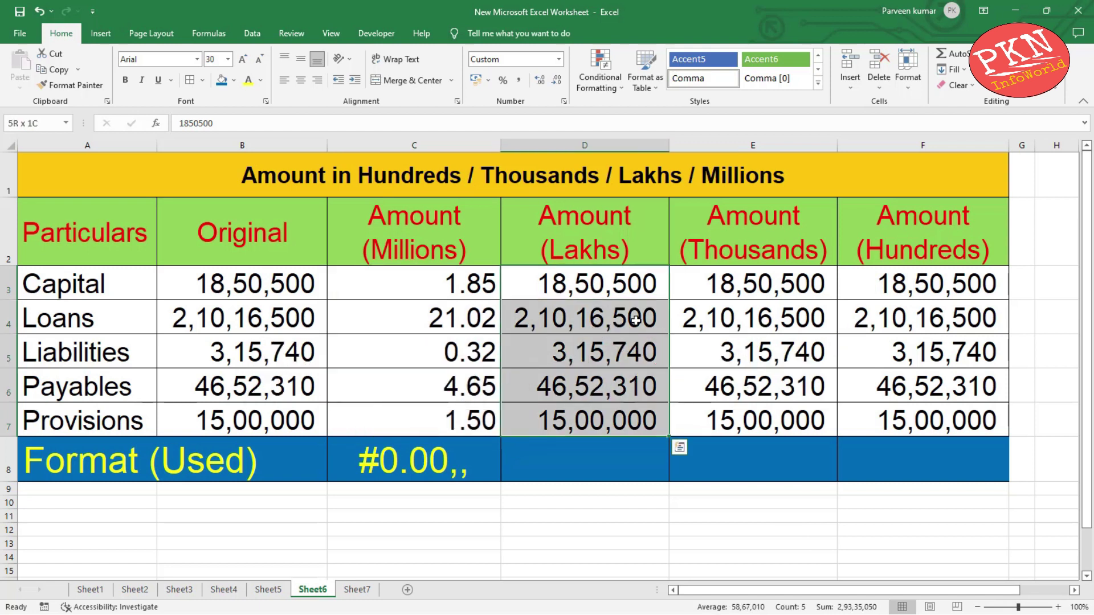
- Apply custom code 0\.00, to D3:D7 so Capital reads 18.51 and Reserves 210.17
key("ctrl+1")
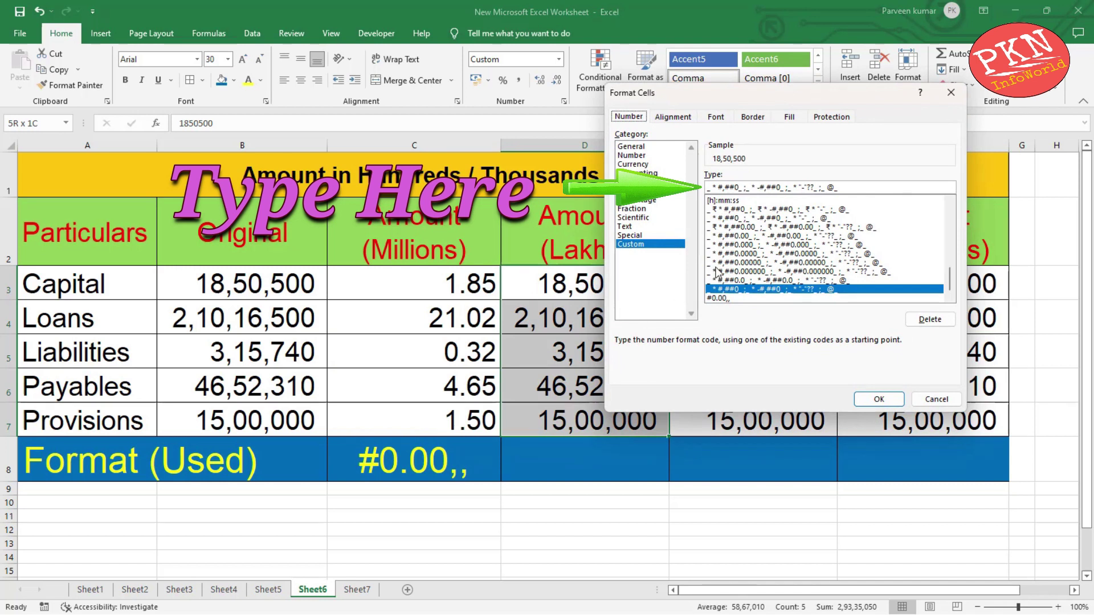
left_click(858, 187)
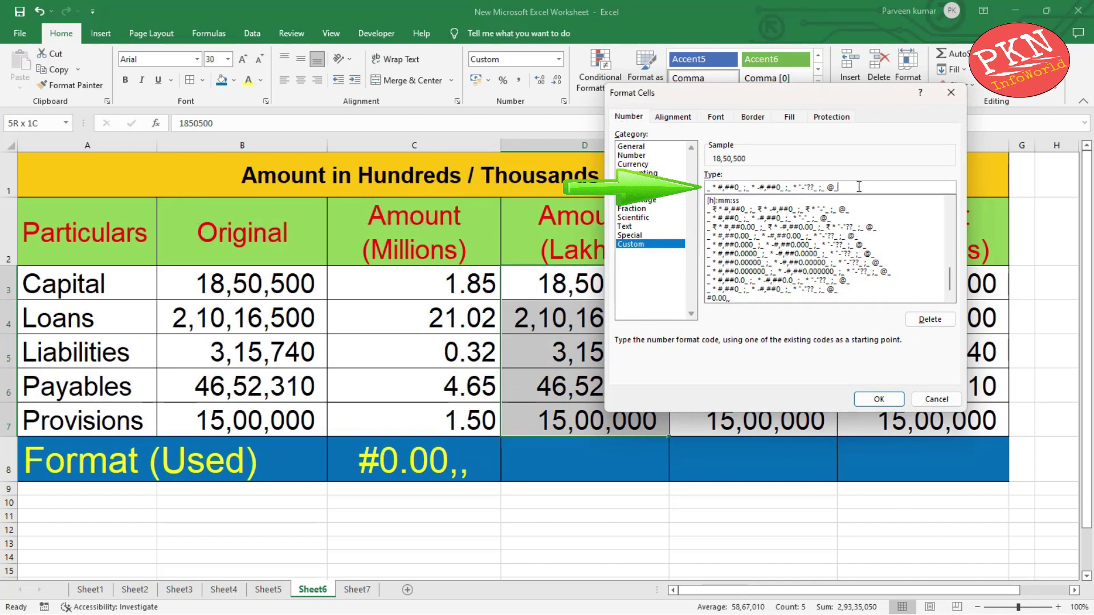
key("BackSpace")
key("BackSpace")
key("BackSpace")
key("BackSpace")
key("BackSpace")
key("BackSpace")
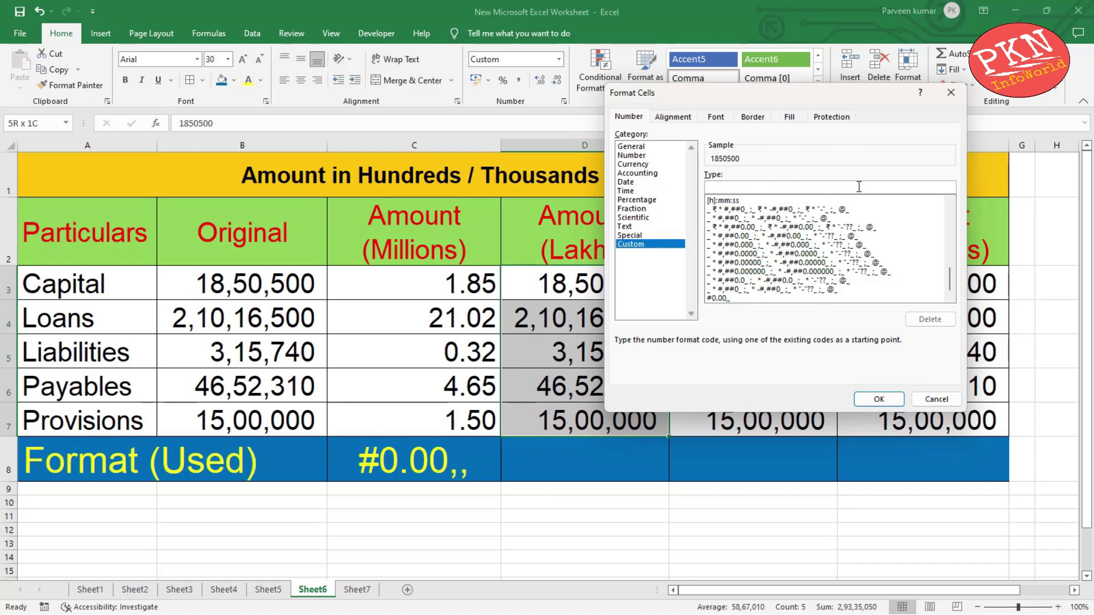
type("0\\")
type(".00,")
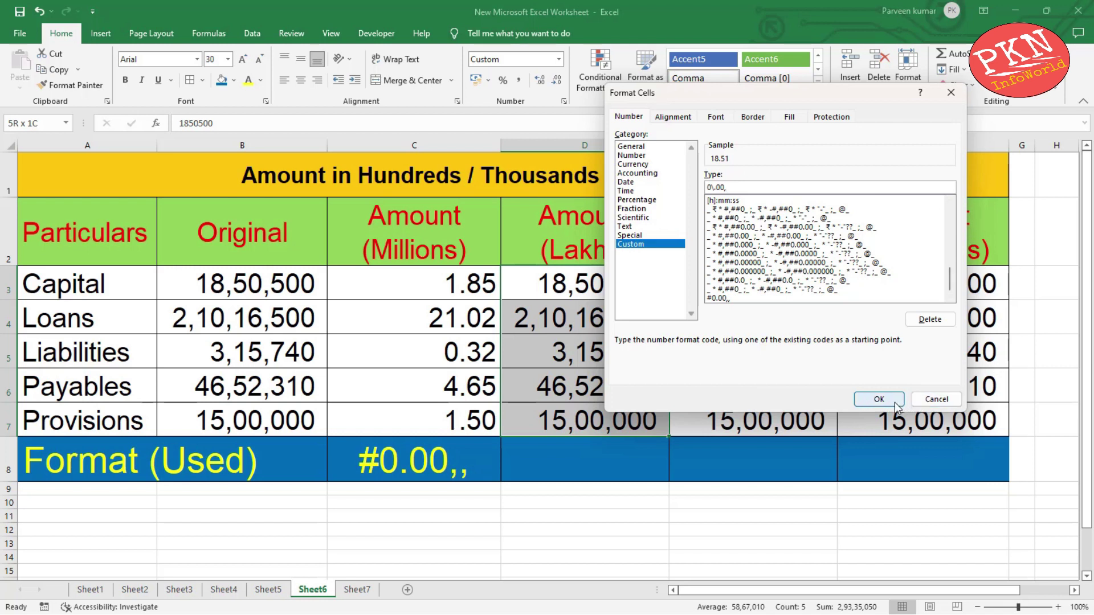
left_click(878, 399)
- Inspect the converted Lakhs values in D3 through D7 and reselect them
left_click(601, 281)
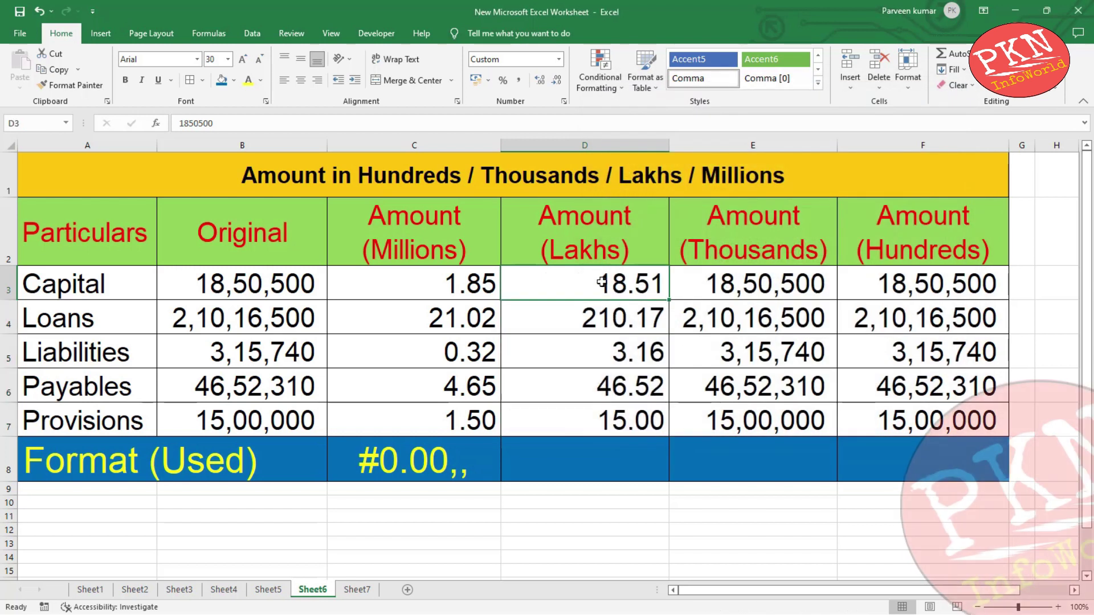
left_click(592, 318)
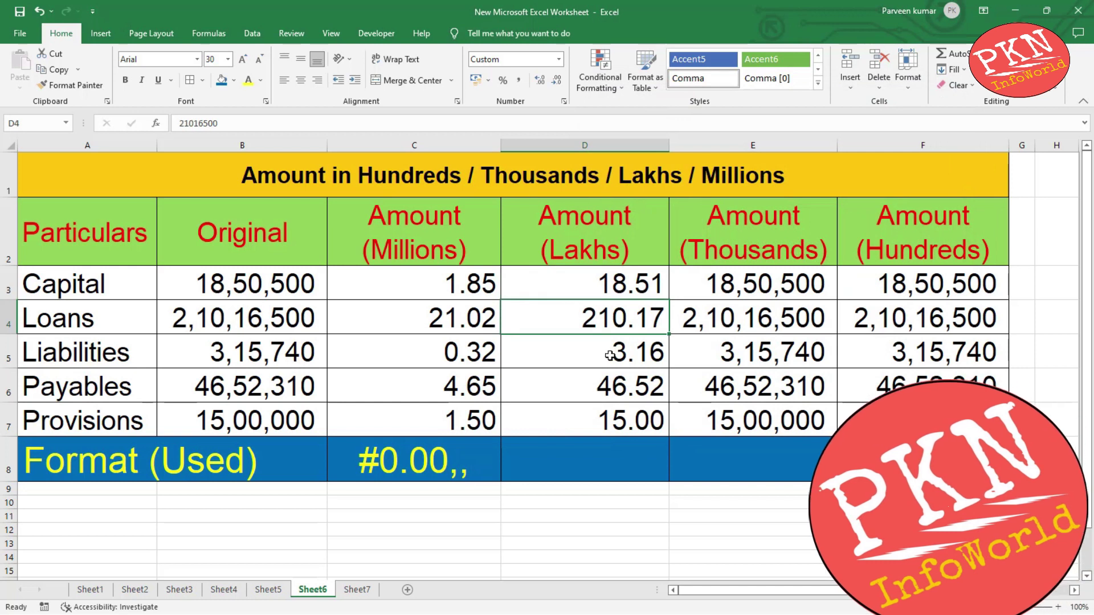
left_click(609, 353)
left_click(606, 389)
left_click(608, 420)
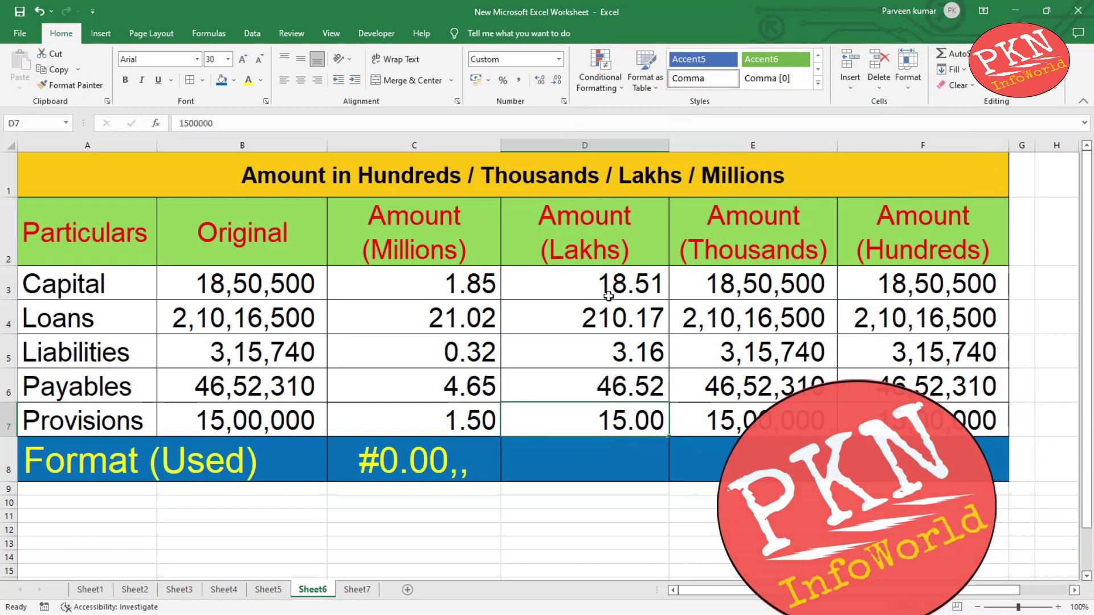
left_click_drag(608, 295, 607, 416)
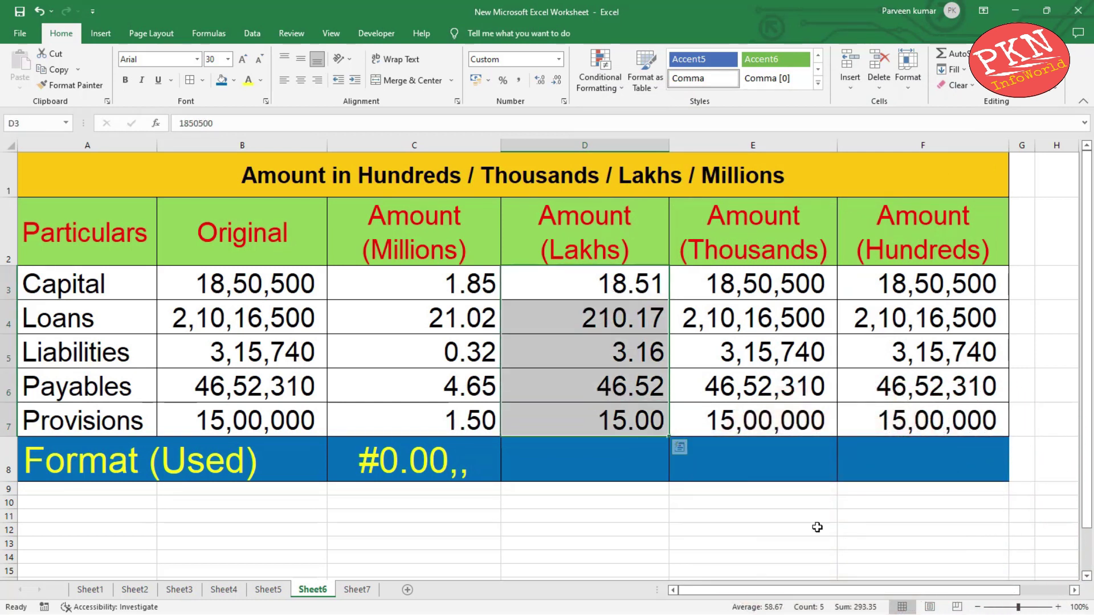
- Enter 0\.00, in cell D8, correcting a stray # and slash along the way
left_click(594, 466)
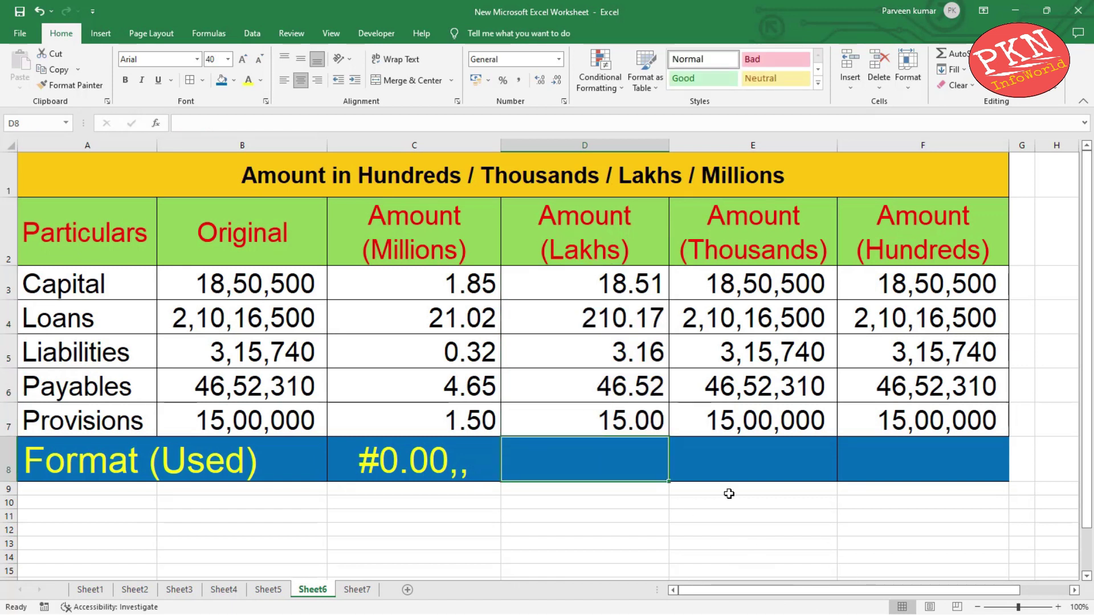
type("#")
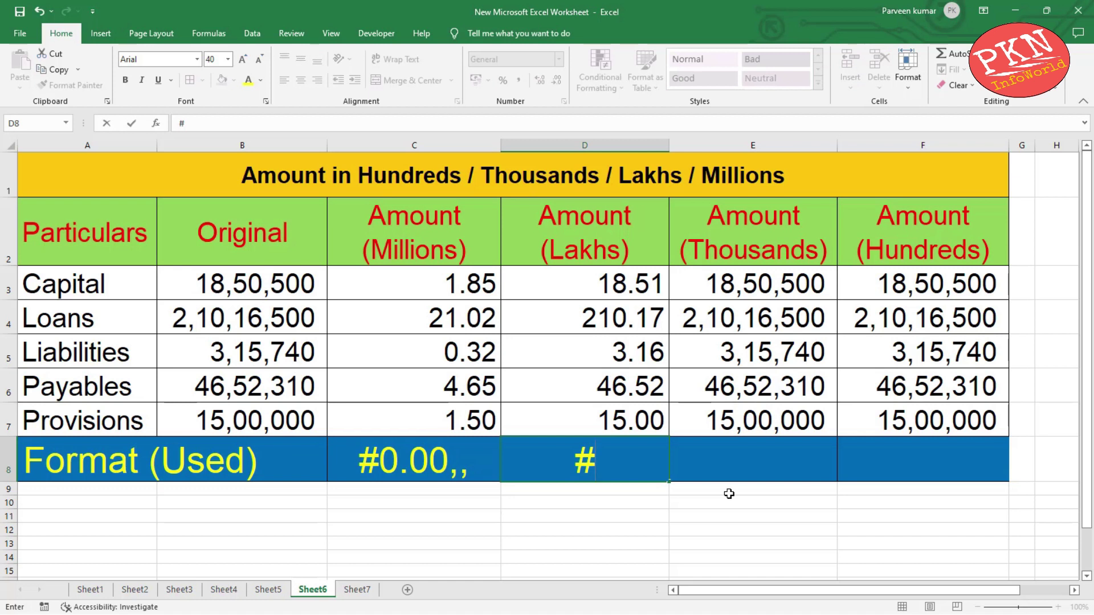
key("BackSpace")
type("0")
type("\\")
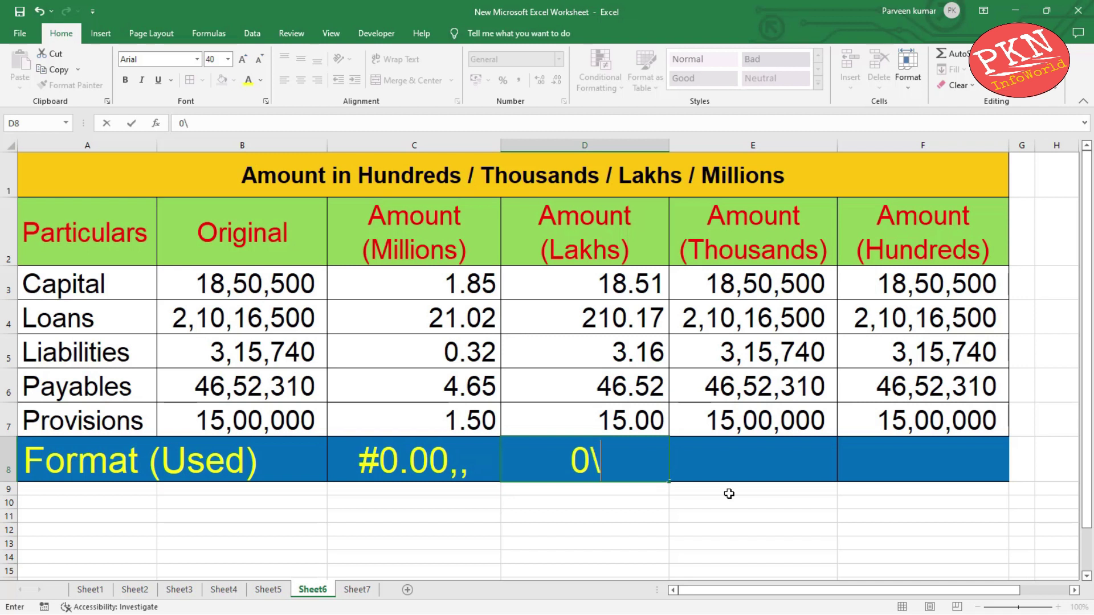
type("/")
key("BackSpace")
type(".")
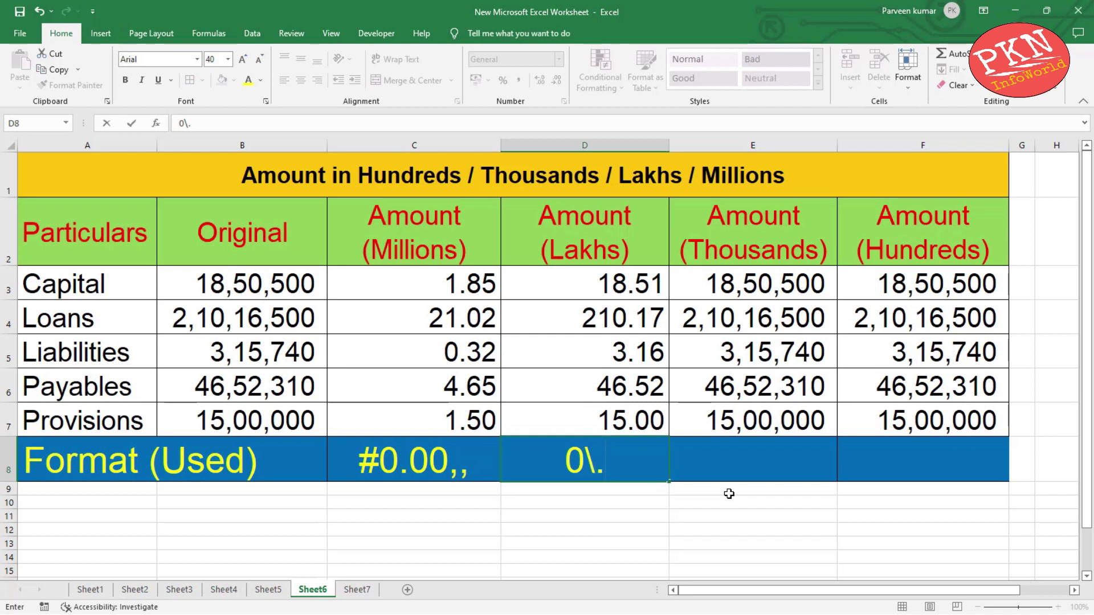
type("00")
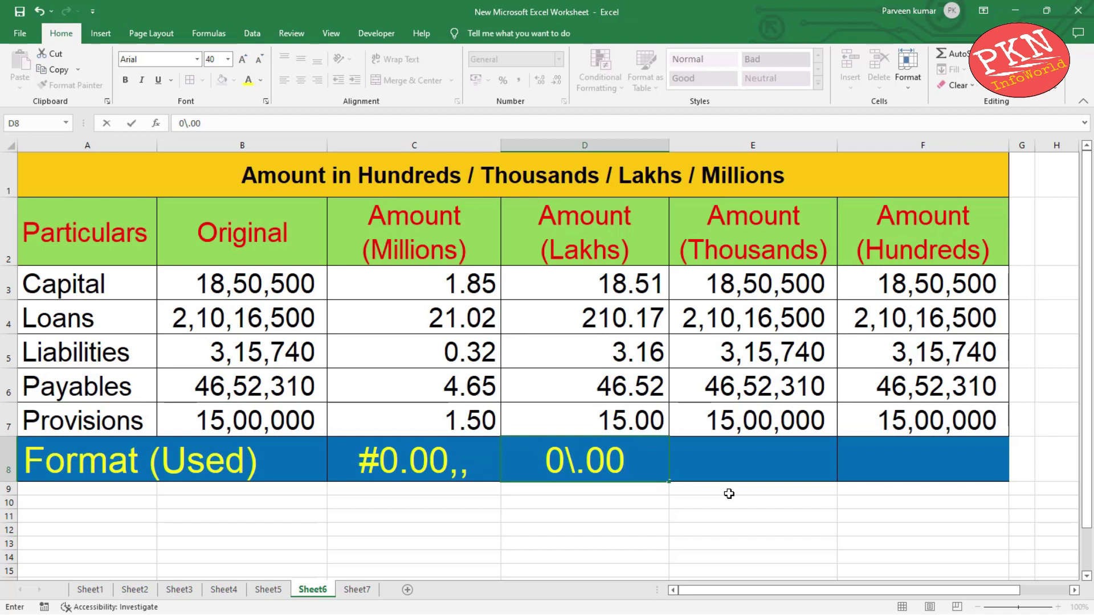
type(",")
key("Return")
key("Up")
key("Up")
key("Up")
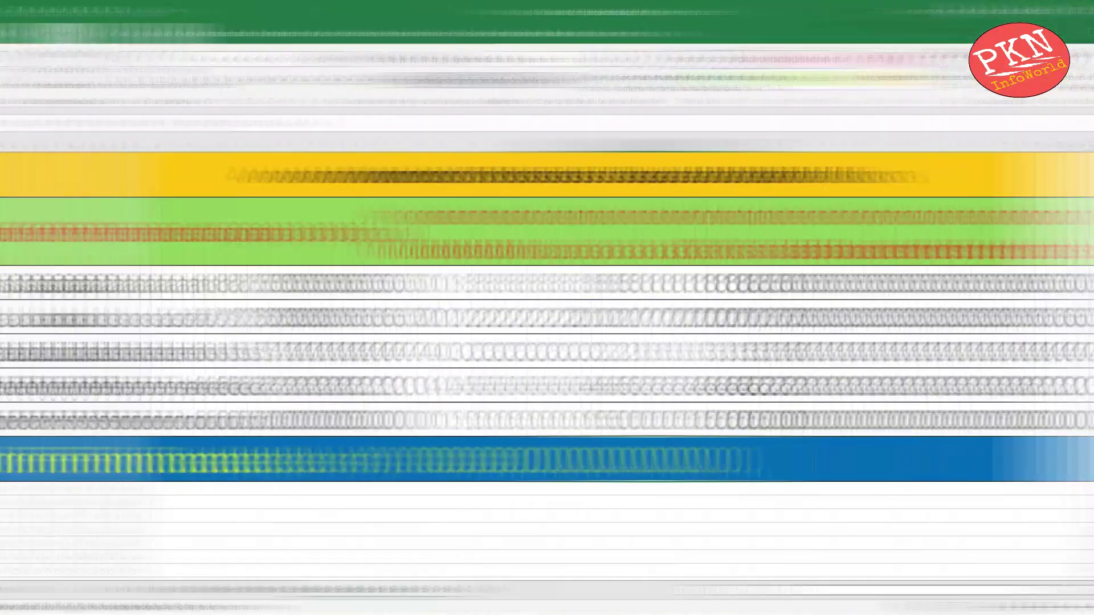
- Select the Thousands amounts E3:E7 and open Format Cells for them
left_click(594, 246)
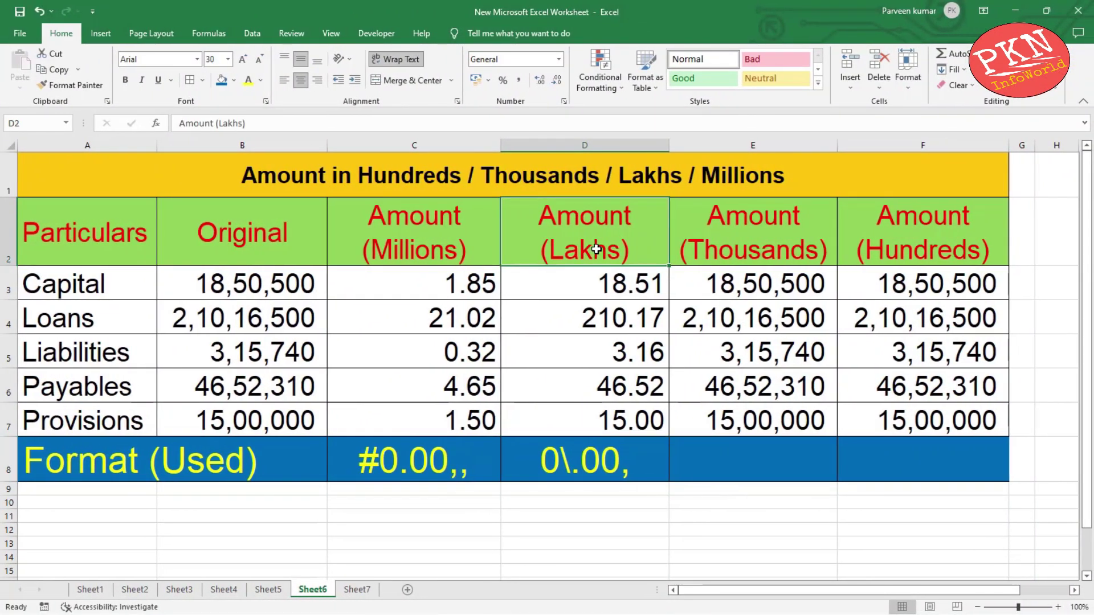
left_click(711, 237)
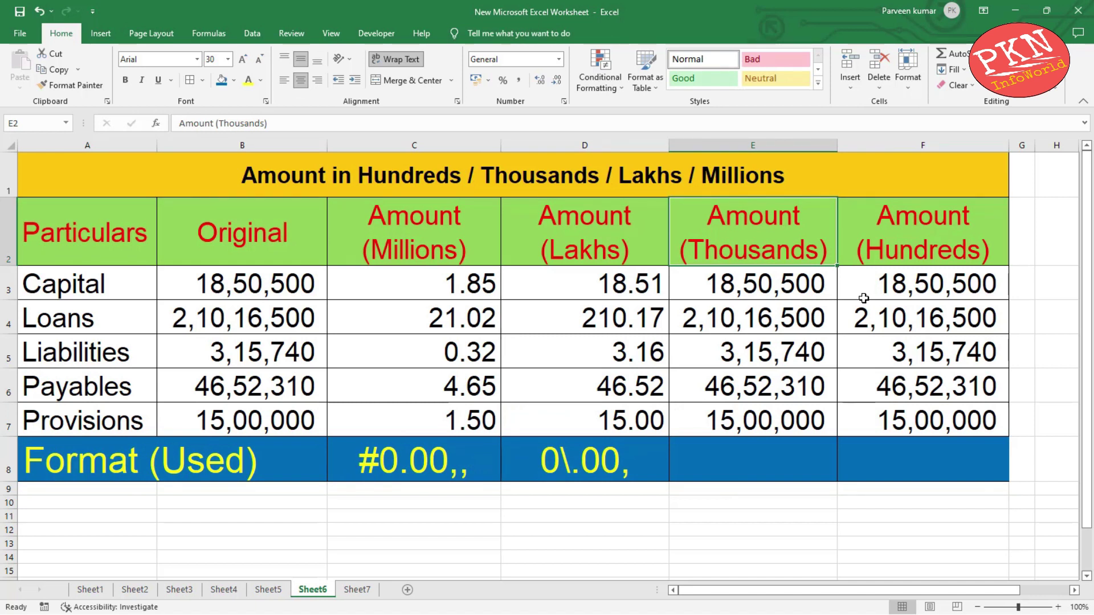
key("Down")
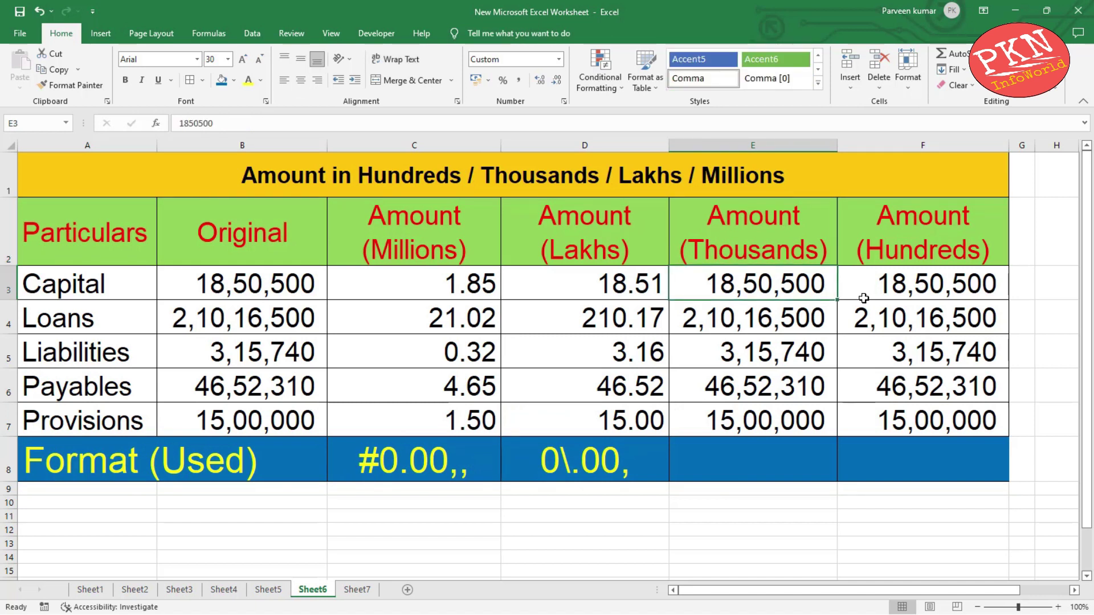
key("shift+Down")
key("shift+Down")
key("shift+Down")
key("shift+Down")
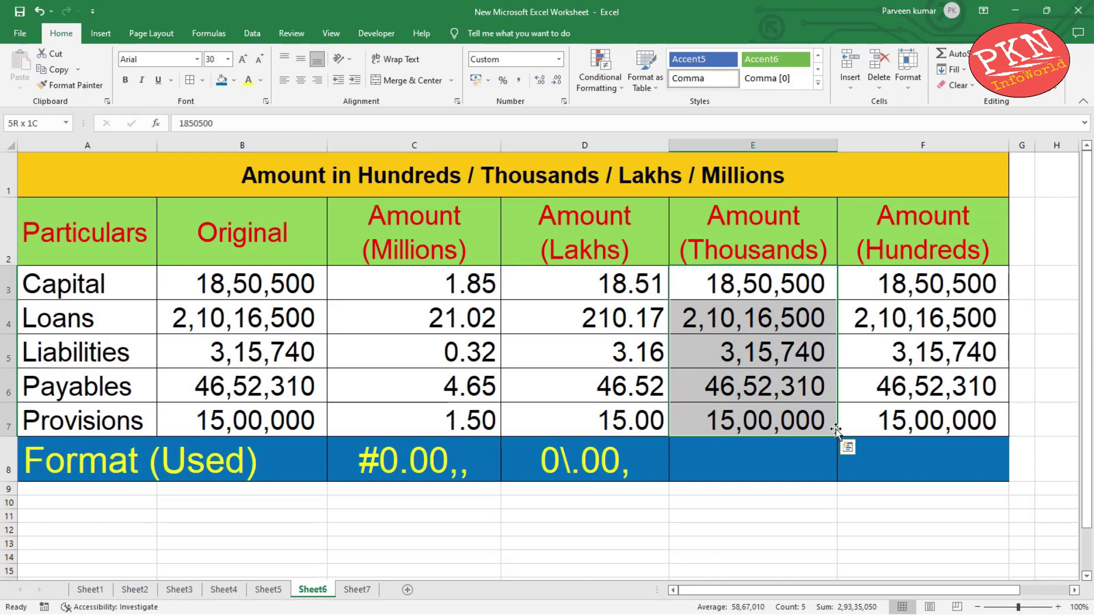
left_click(772, 294)
left_click(757, 245)
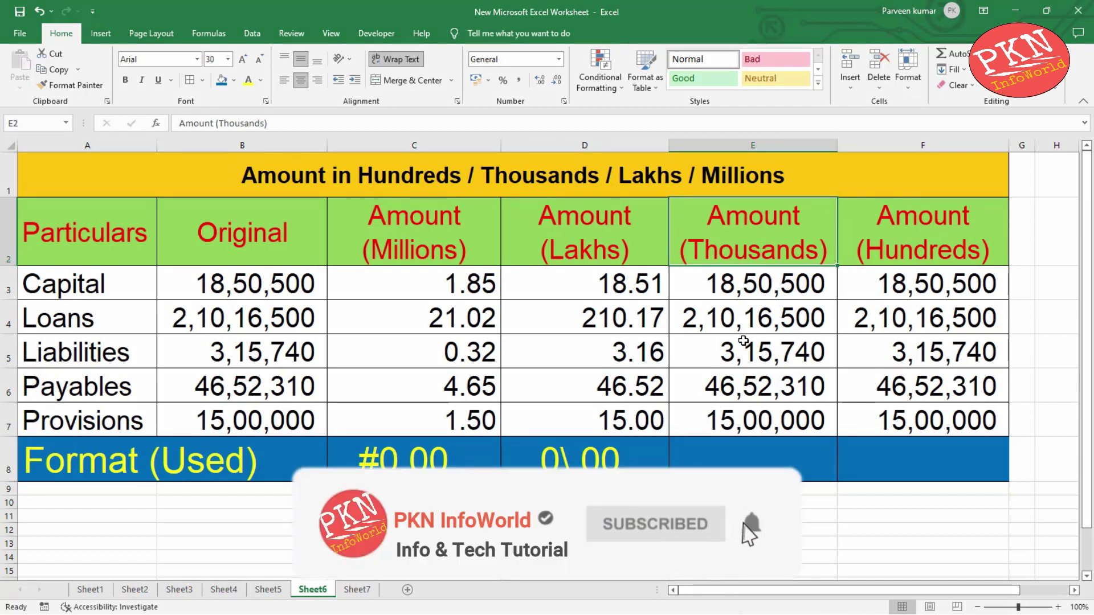
left_click(739, 290)
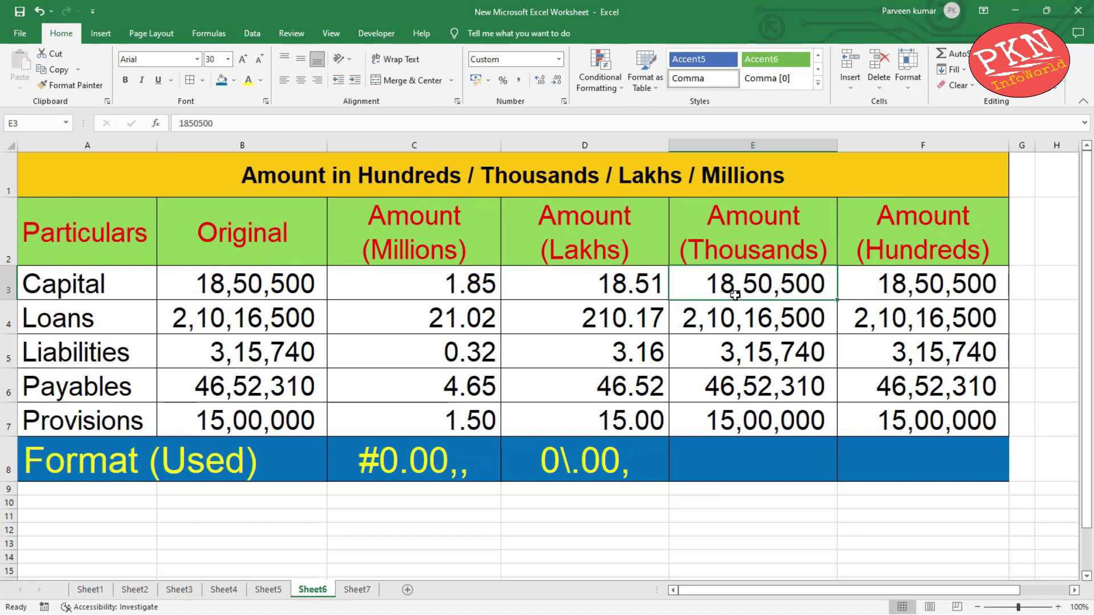
left_click_drag(736, 290, 754, 289)
key("shift+Down")
key("shift+Down")
key("shift+Down")
key("shift+Down")
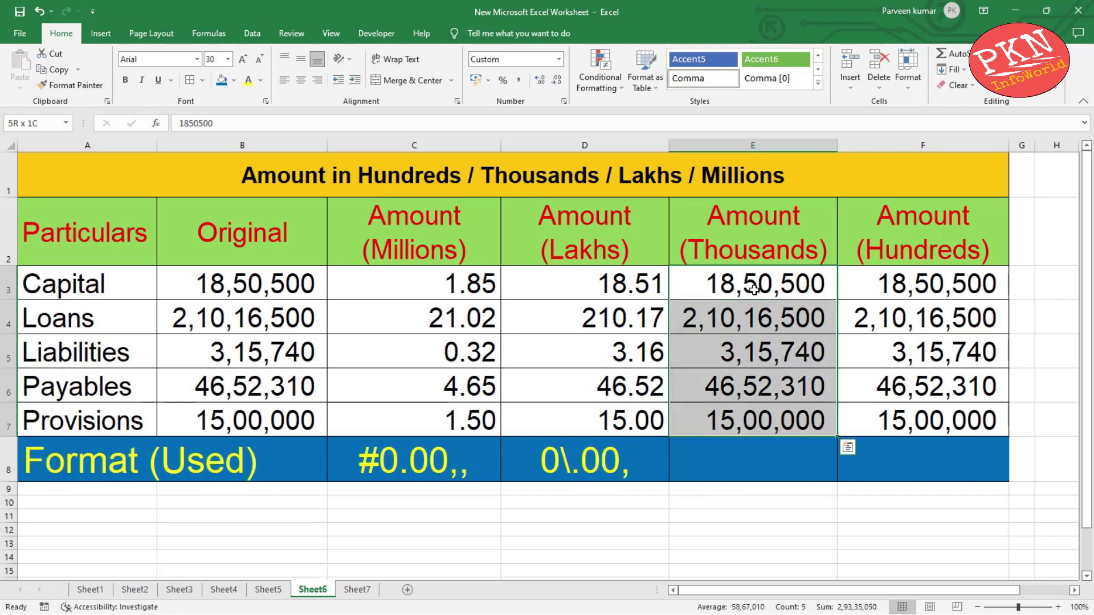
key("ctrl+1")
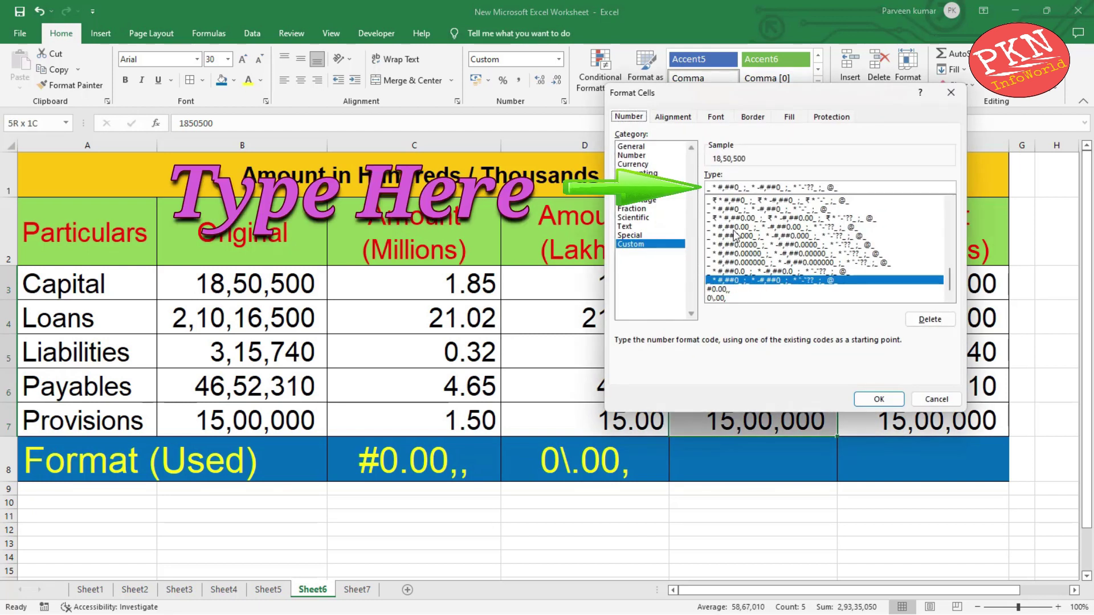
- Apply code #0.00, to E3:E7 so they show 1850.50, 21016.50, 315.74, 4652.31, 1500.00
left_click(851, 187)
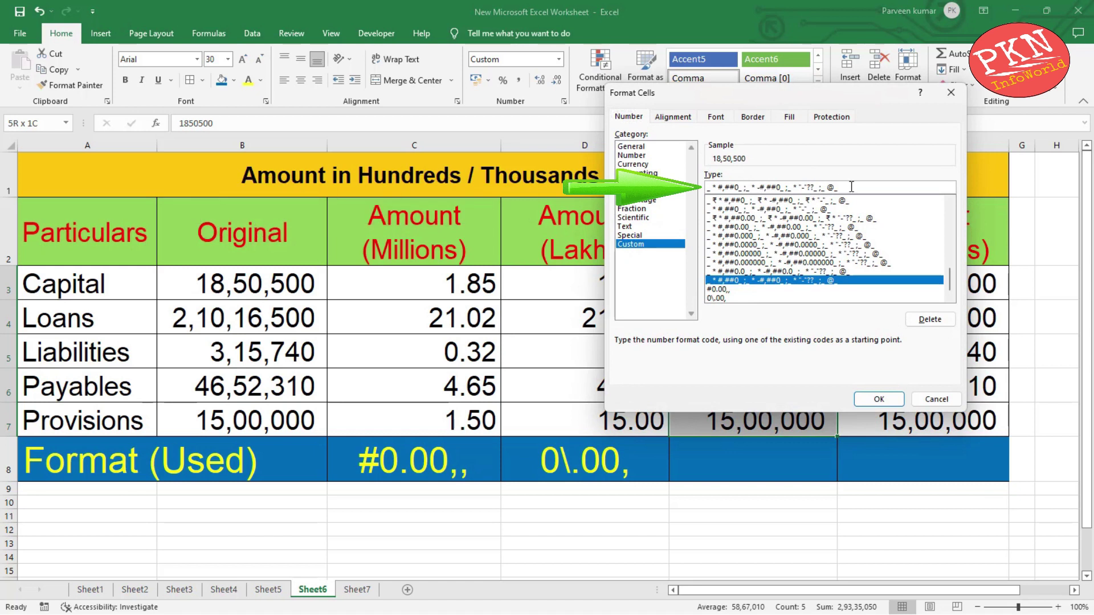
key("BackSpace")
key("BackSpace")
key("BackSpace")
key("BackSpace")
key("BackSpace")
key("BackSpace")
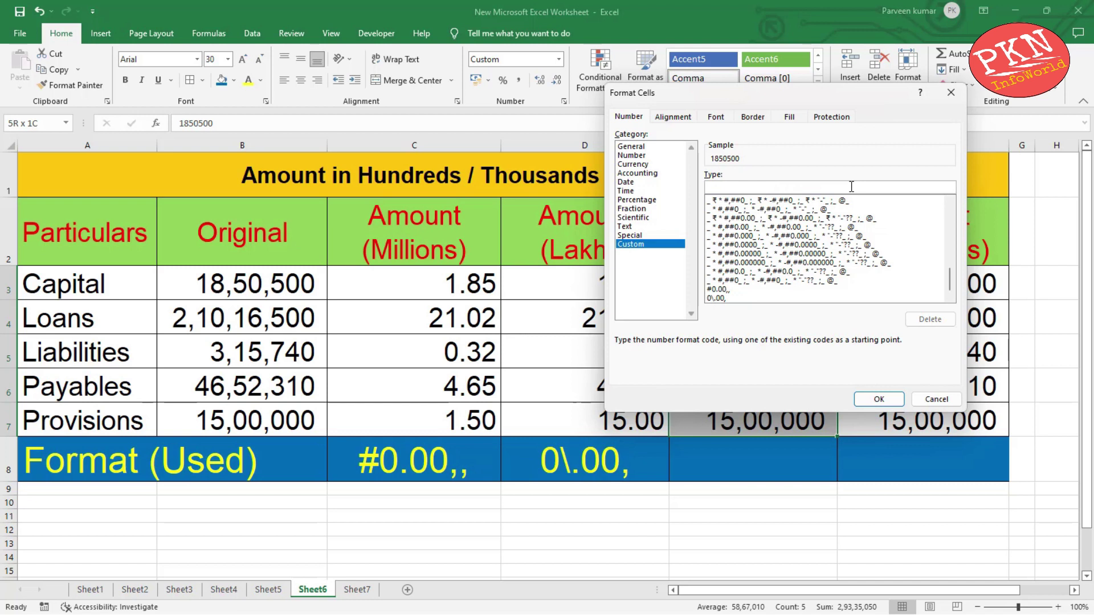
type("#")
type("0.")
type("00")
type(",")
left_click(878, 399)
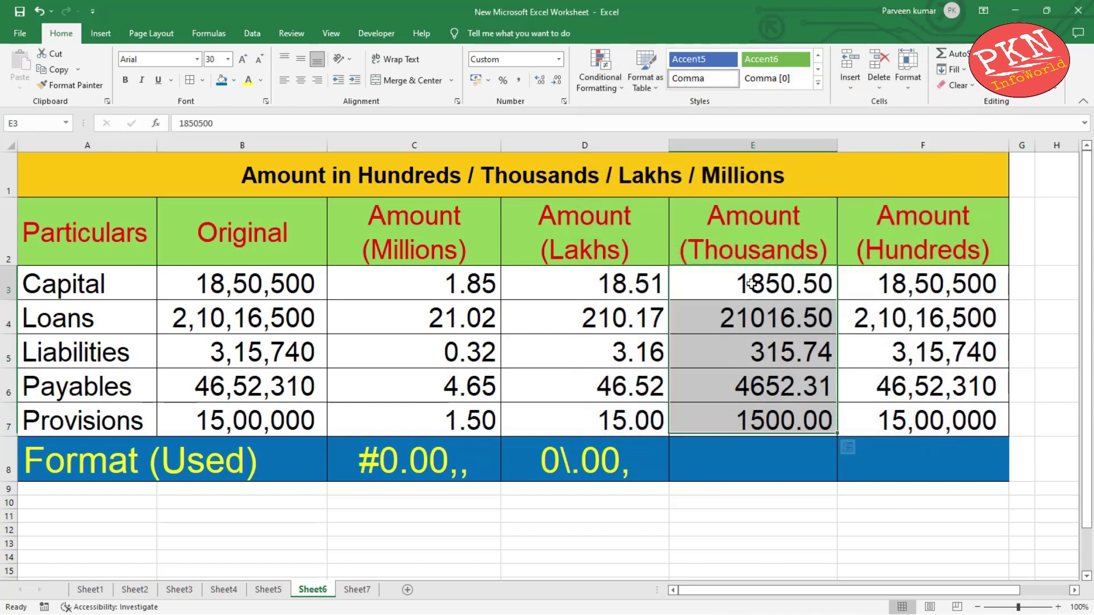
left_click(738, 295)
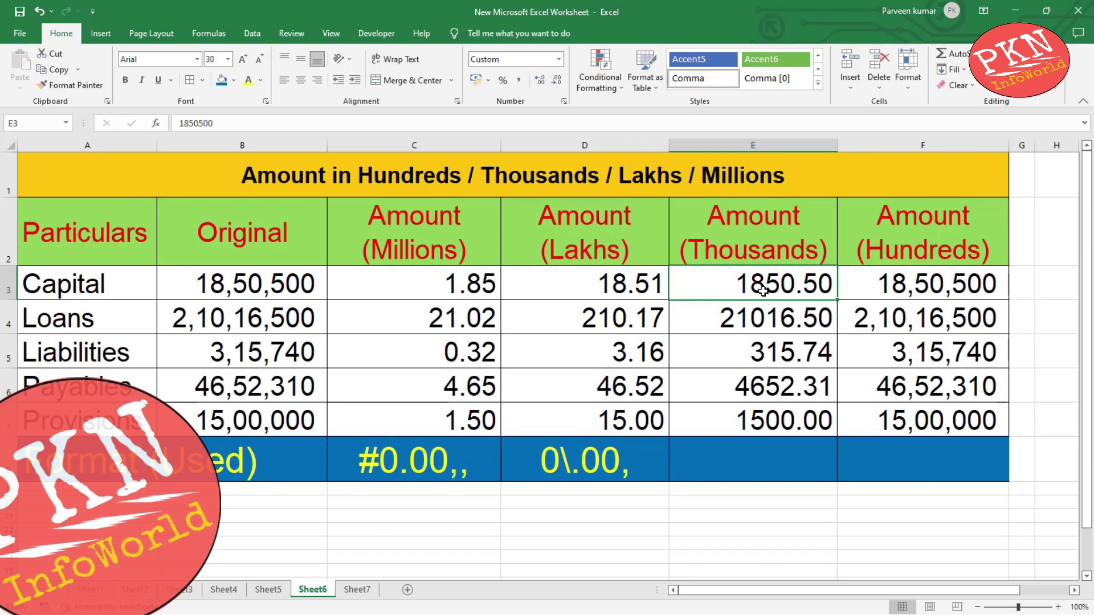
key("shift+Down")
key("shift+Down")
key("shift+Down")
key("shift+Down")
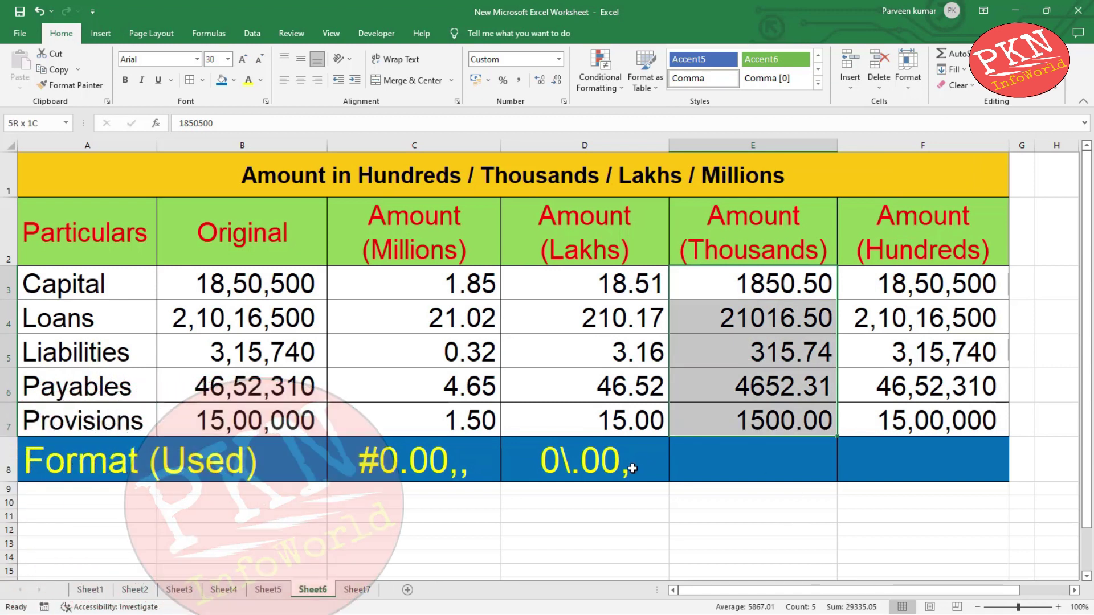
left_click(706, 458)
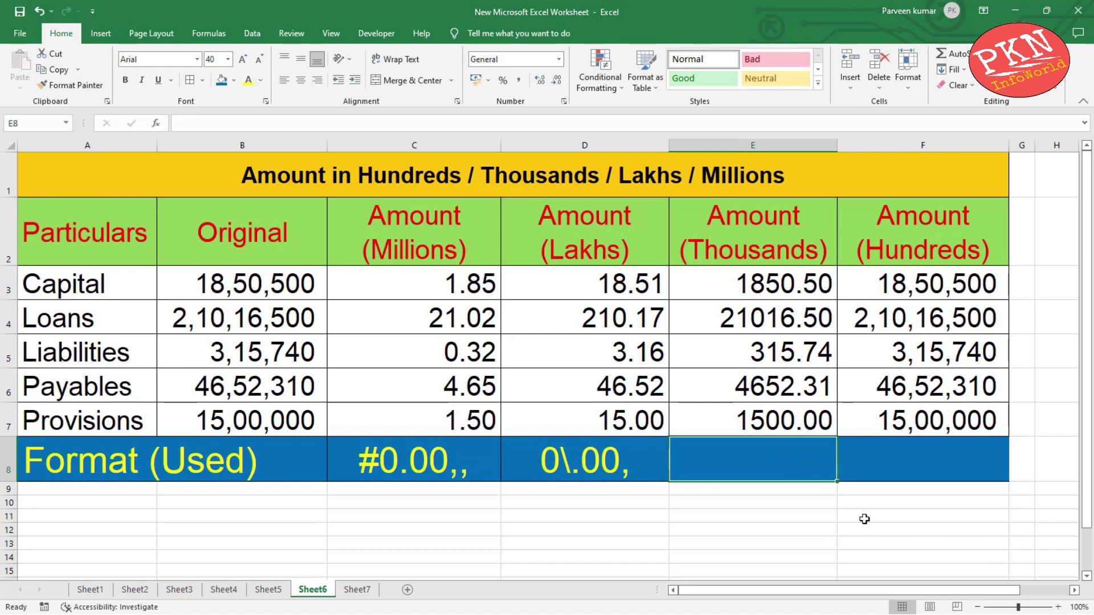
- Enter the code #0.00, in E8 and centre it in the cell
type("#")
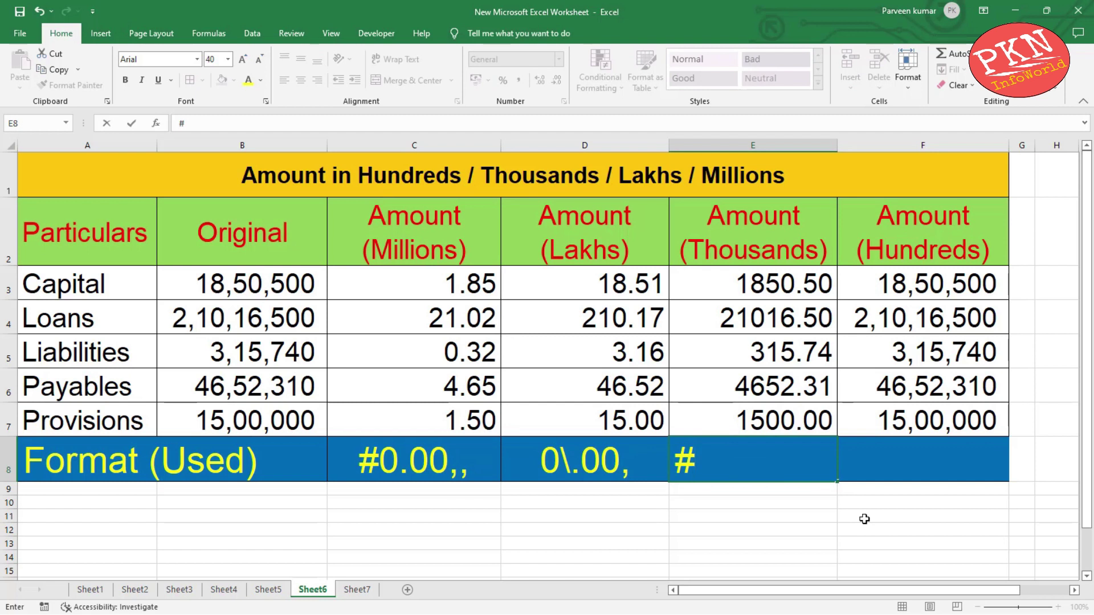
type("0.")
type("00,")
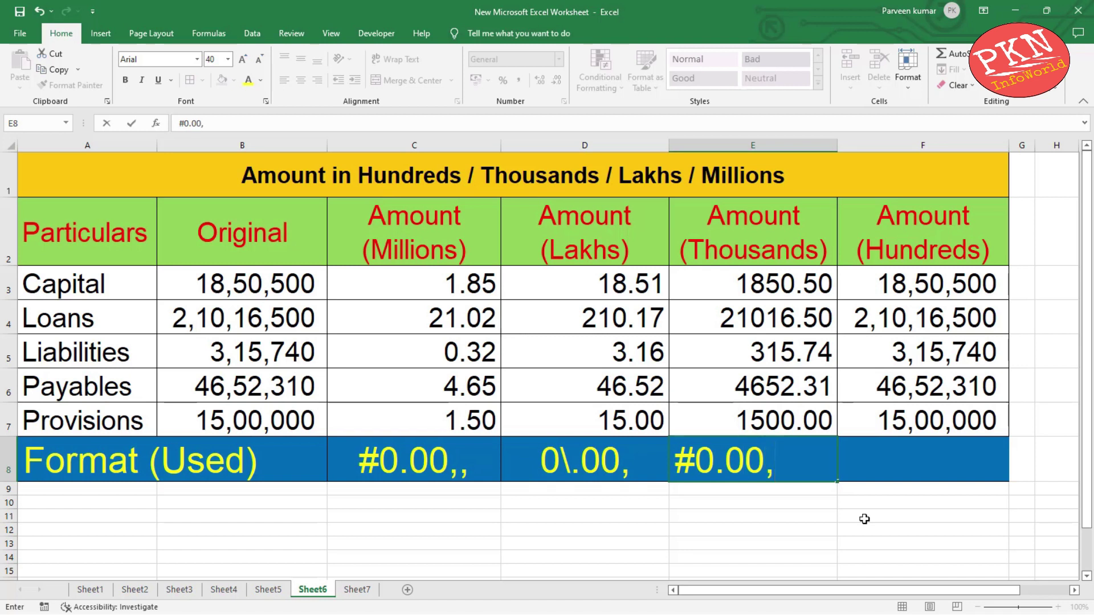
key("Return")
key("Up")
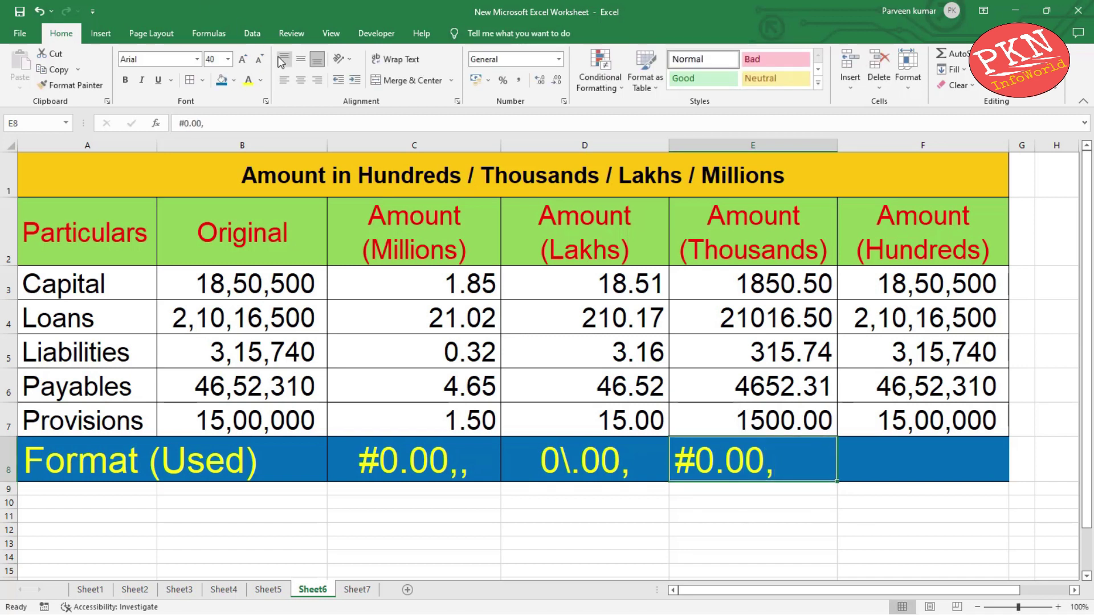
left_click(300, 81)
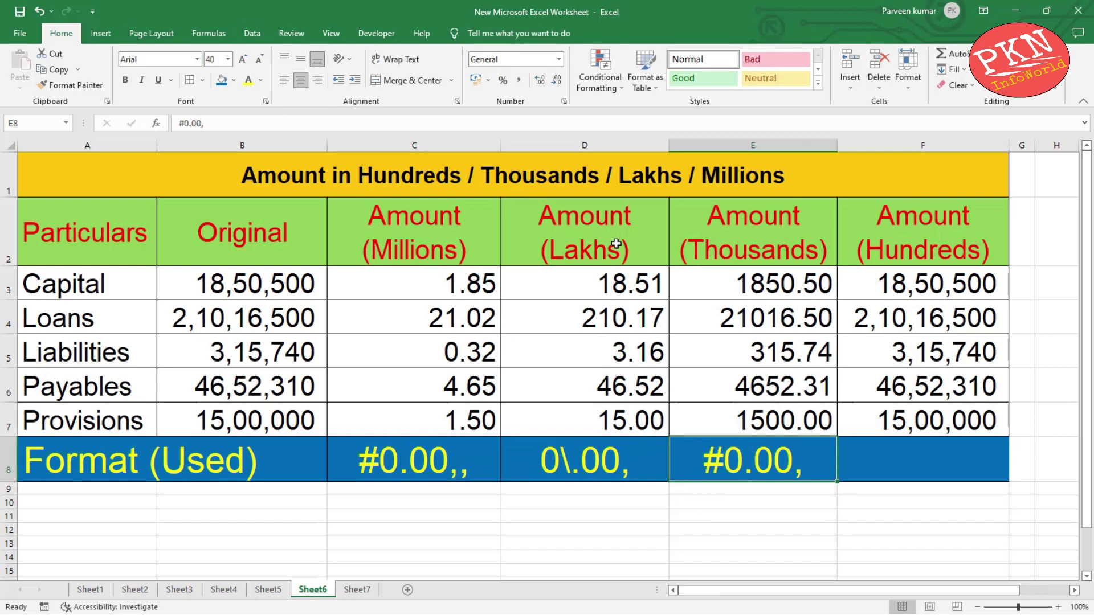
- Move to the Hundreds column and select its amounts F3:F7
key("Up")
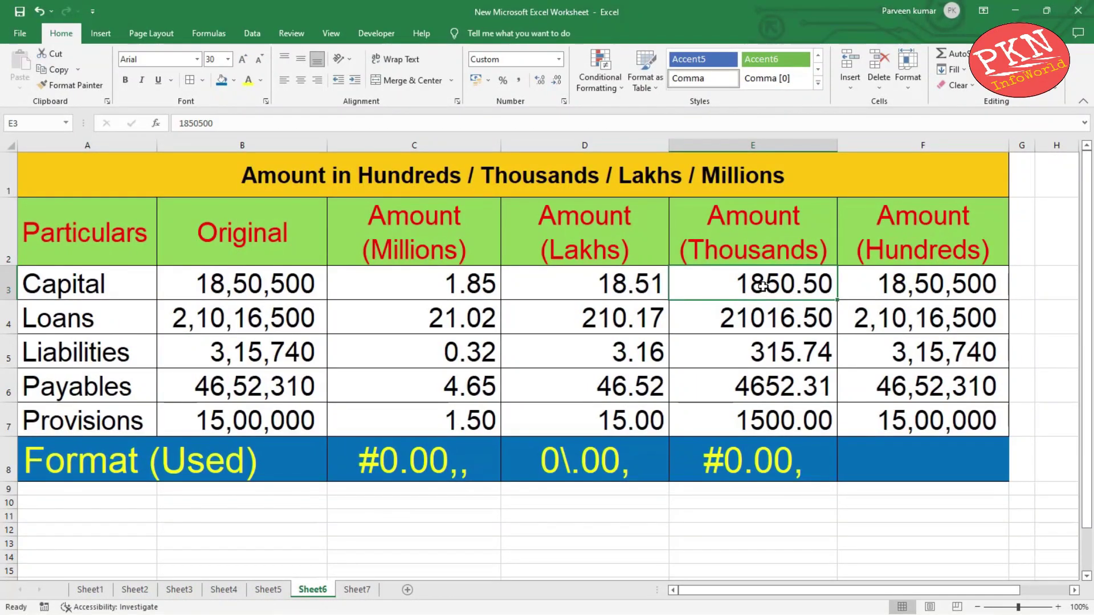
key("shift+Down")
key("shift+Down")
key("shift+Down")
key("shift+Down")
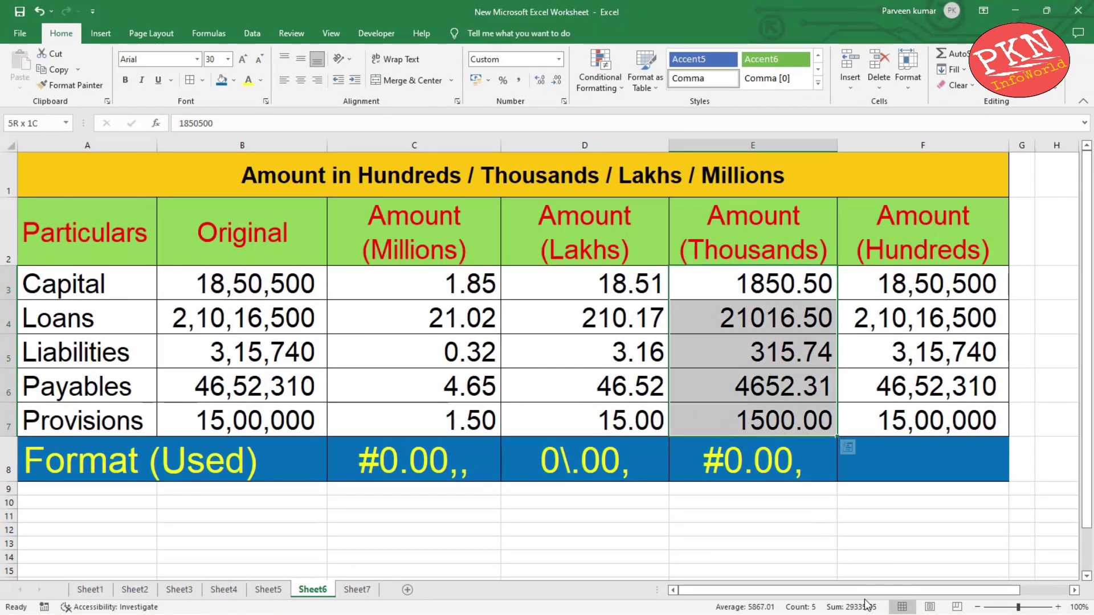
left_click(755, 288)
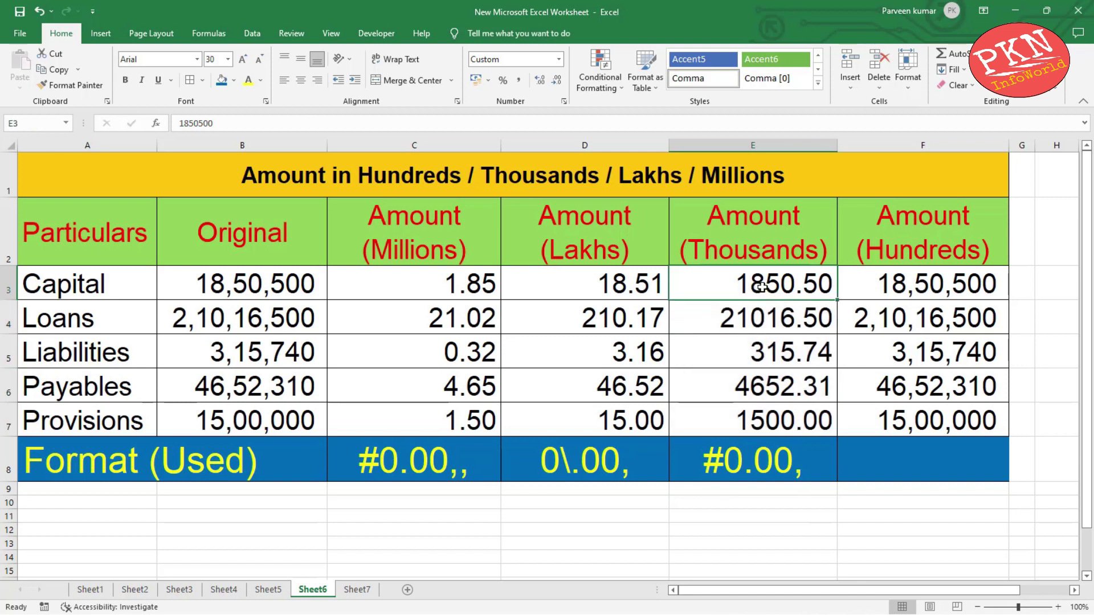
left_click(757, 231)
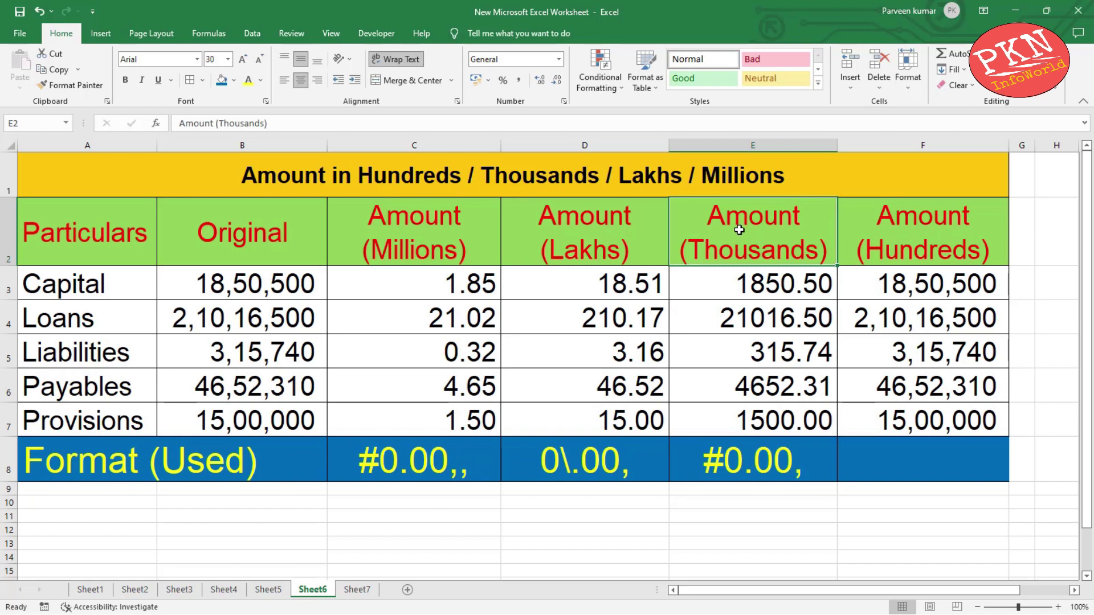
left_click(952, 261)
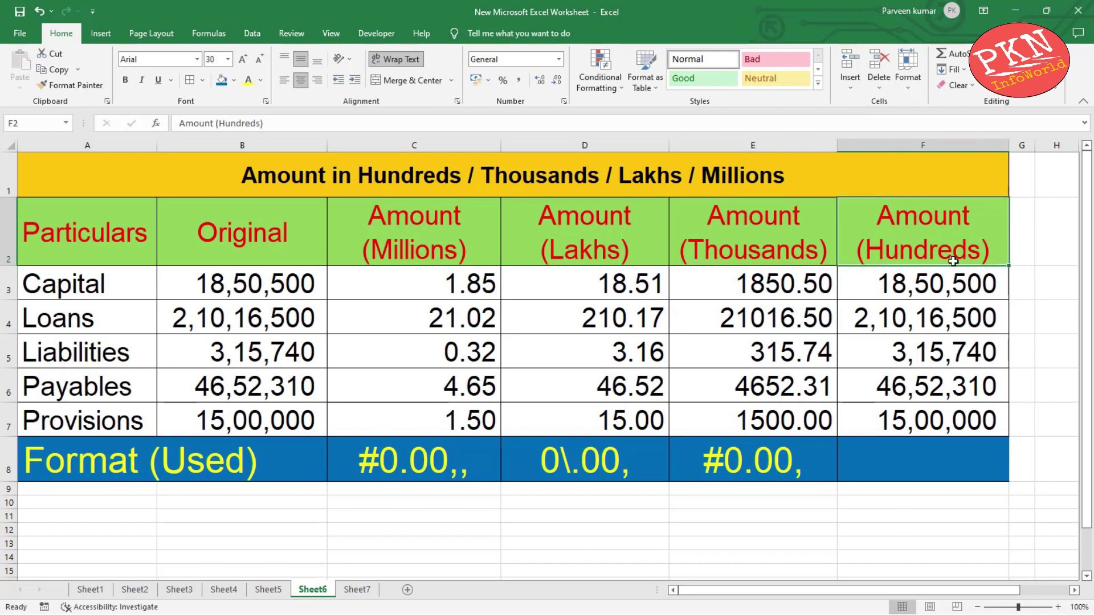
left_click(963, 292)
key("Up")
left_click(196, 241)
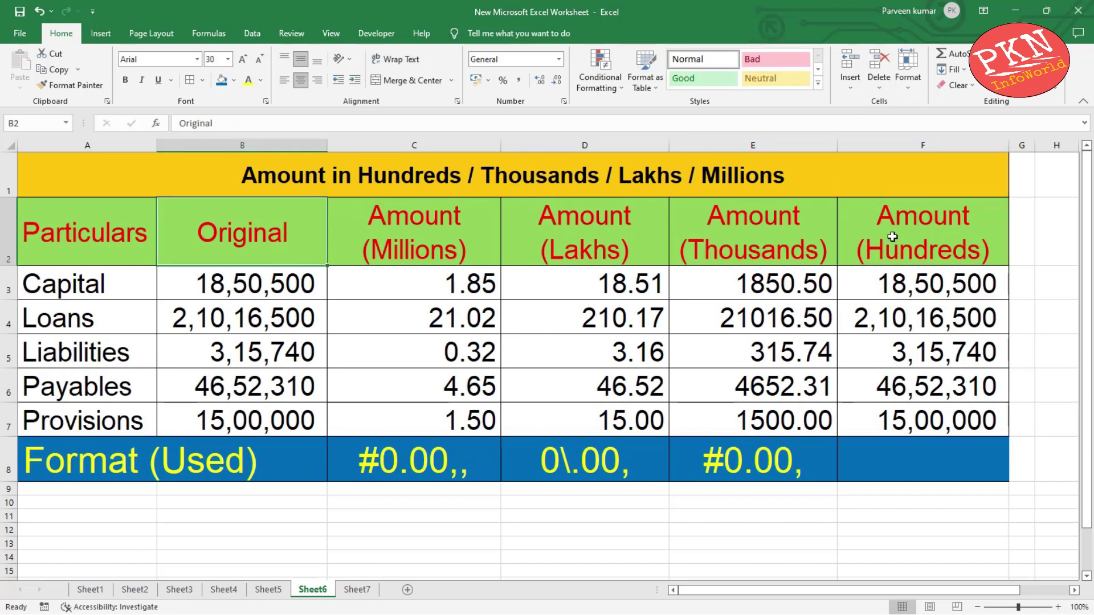
left_click(914, 254)
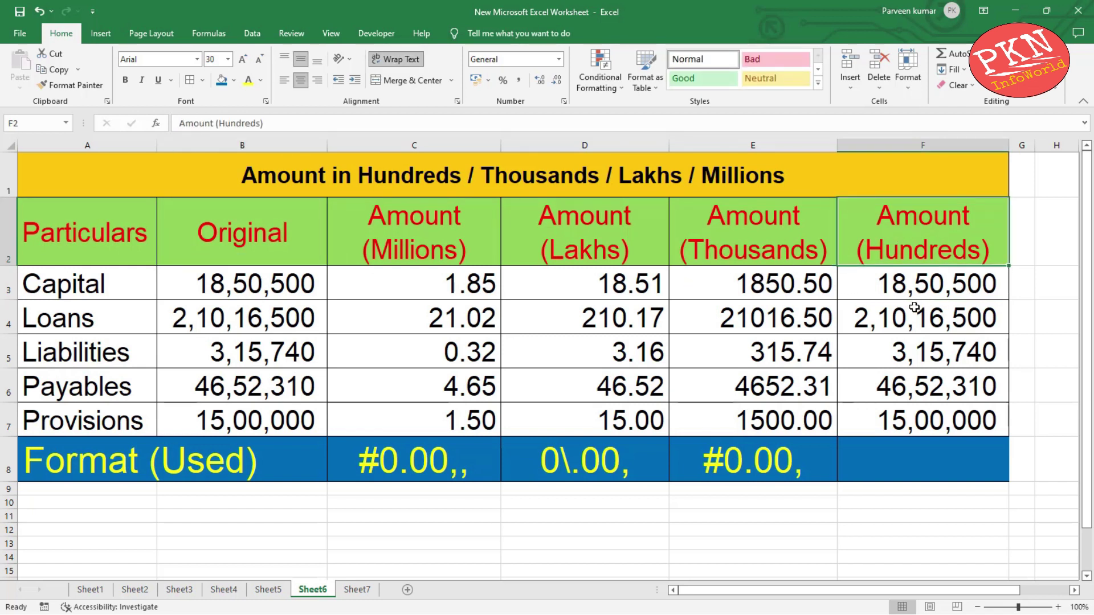
key("Down")
key("shift+Down")
key("shift+Down")
key("shift+Down")
key("shift+Down")
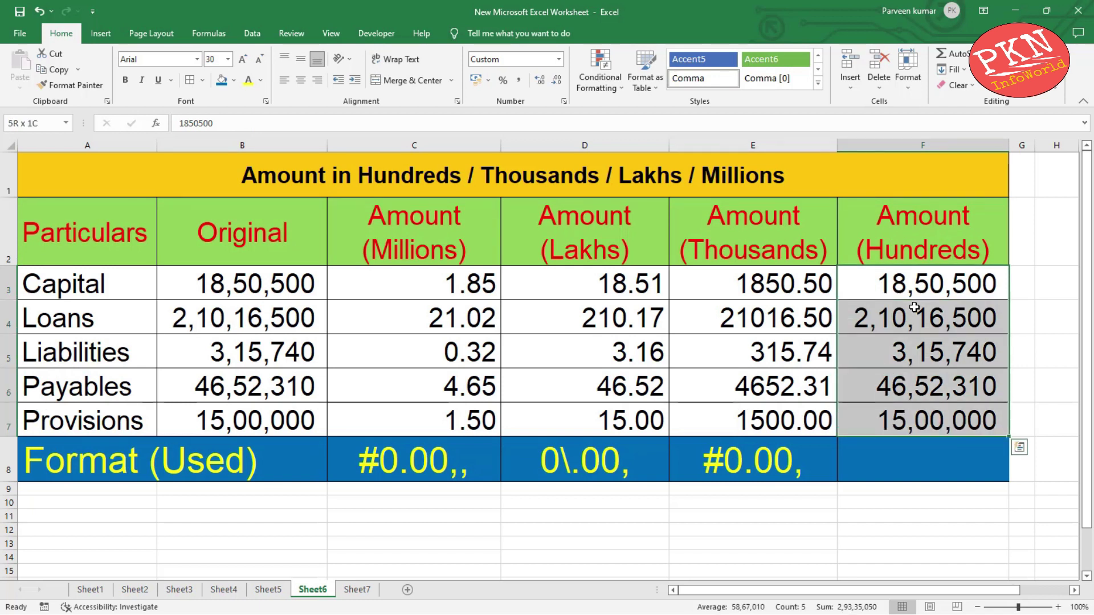
- Apply code 0\.00, to F3:F7 so they read 18505.00, 210165.00, 3157.40, 46523.10, 15000.00
key("ctrl+1")
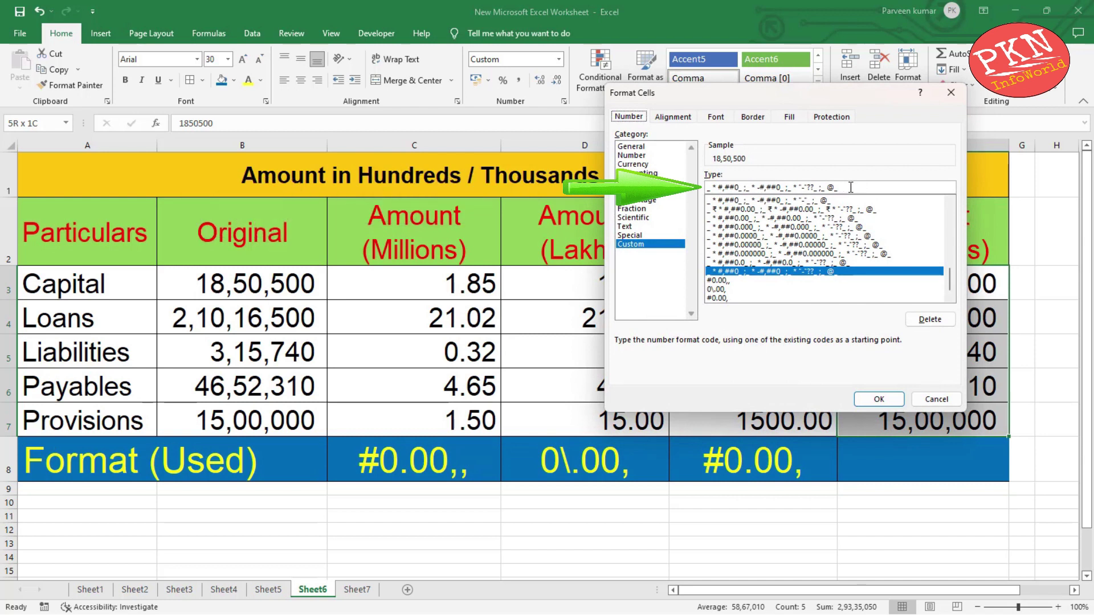
left_click(851, 187)
key("BackSpace")
key("BackSpace")
key("BackSpace")
key("BackSpace")
key("BackSpace")
key("BackSpace")
key("BackSpace")
key("BackSpace")
key("BackSpace")
key("BackSpace")
key("BackSpace")
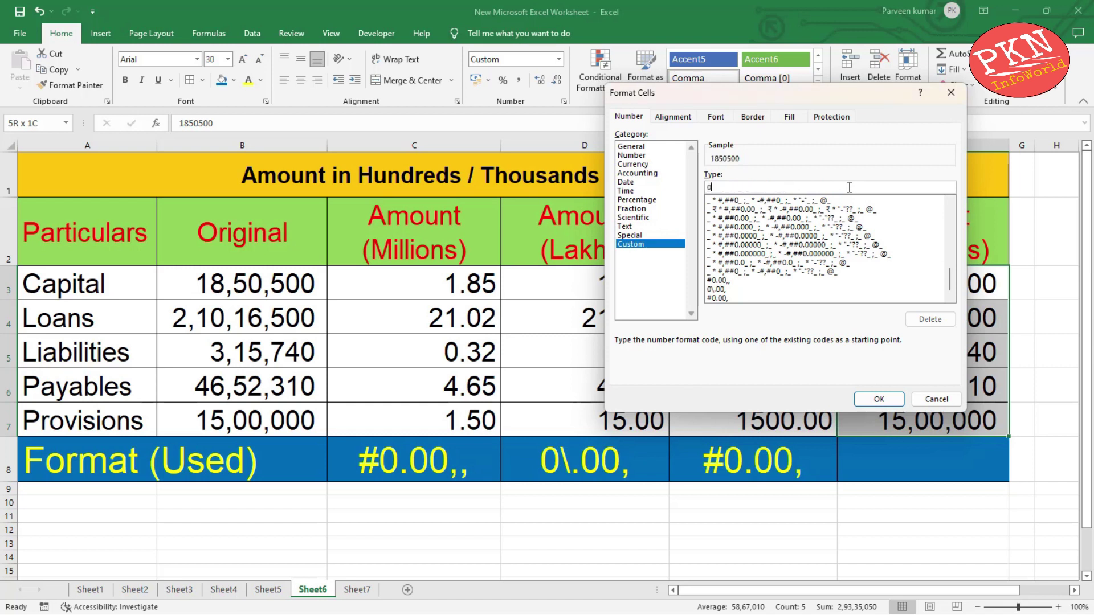
type("\\")
type("00")
left_click(877, 400)
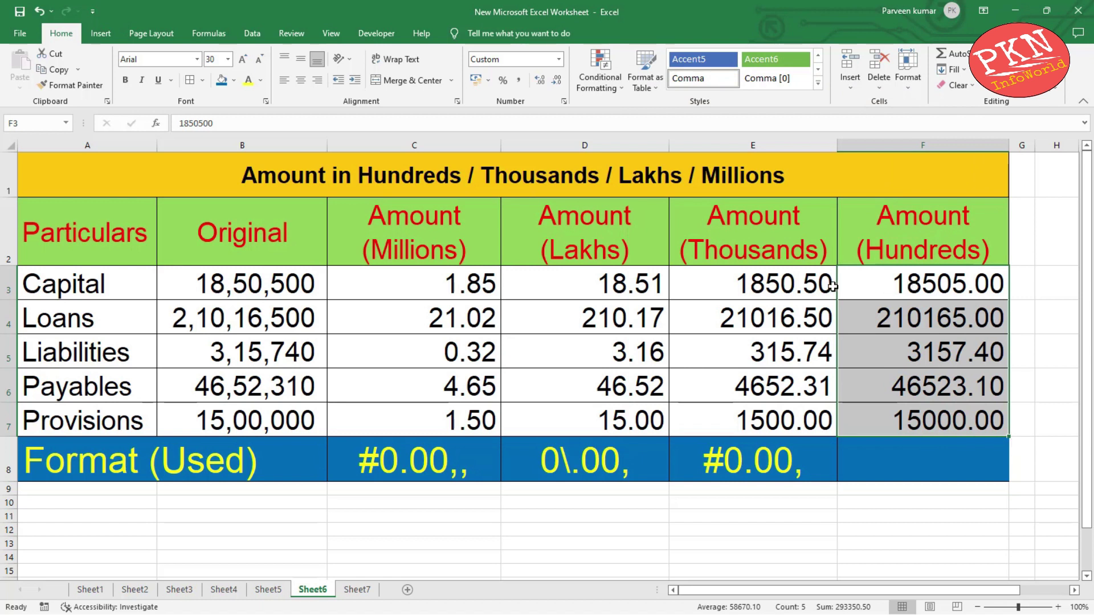
left_click(918, 290)
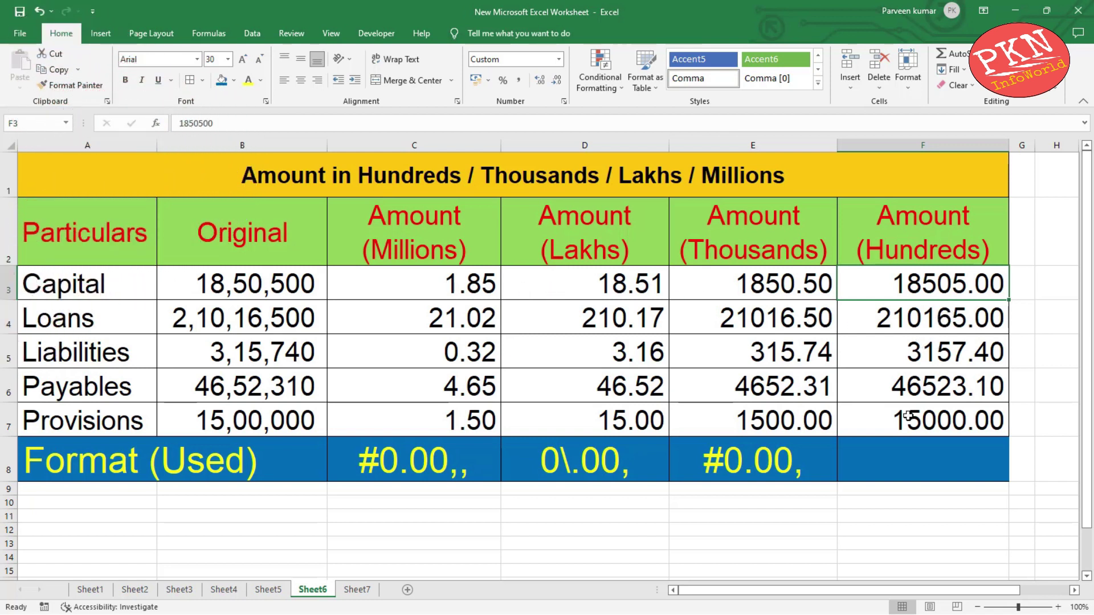
left_click(930, 470)
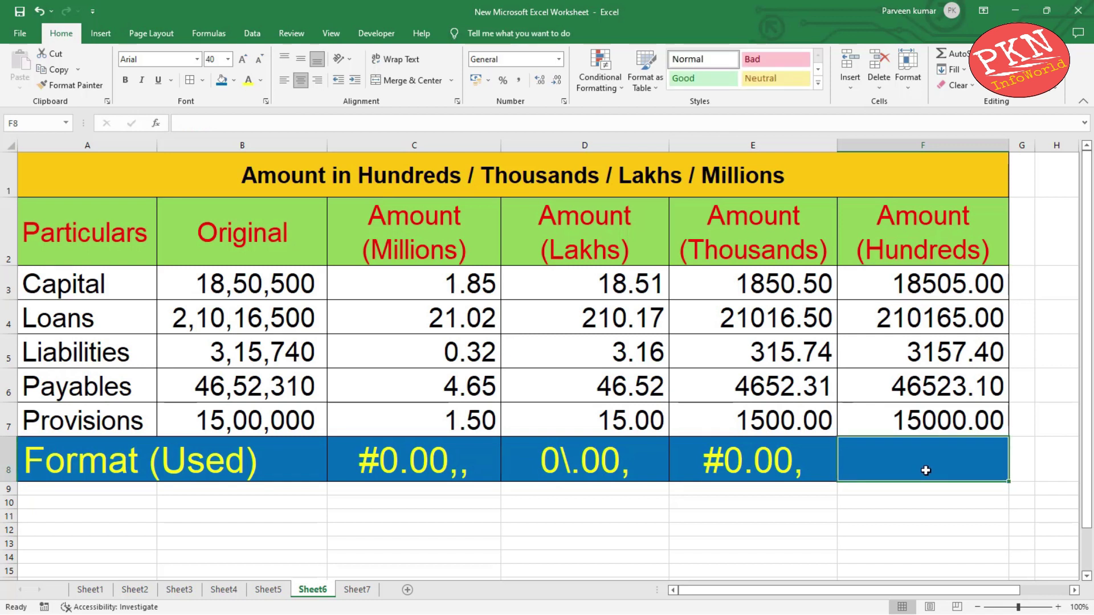
- Enter the code 0\.00 in cell F8 under the Hundreds column
type("0\\")
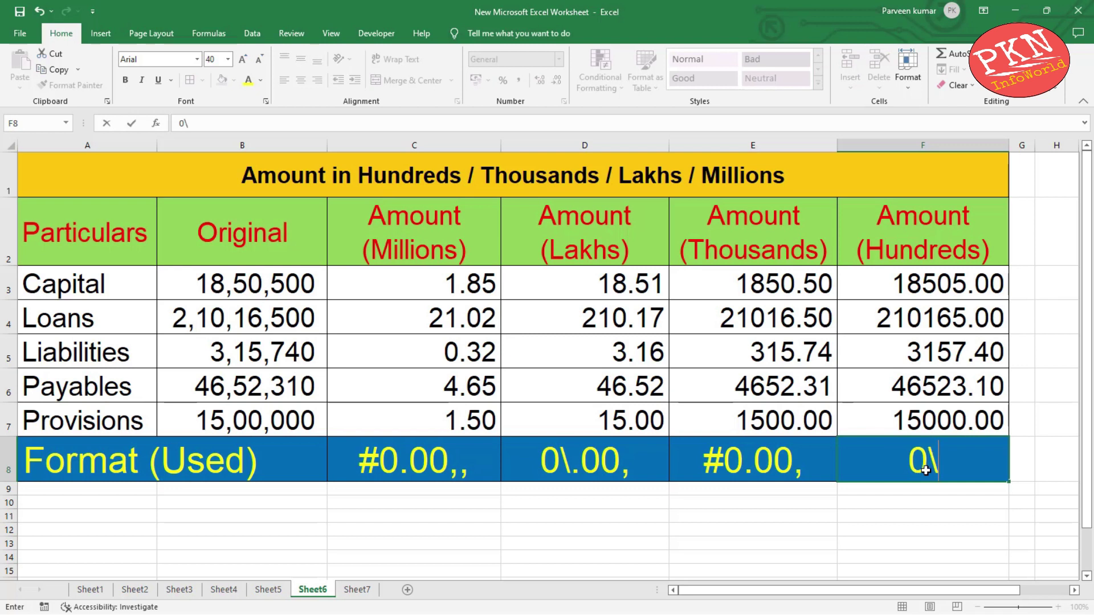
type(".00")
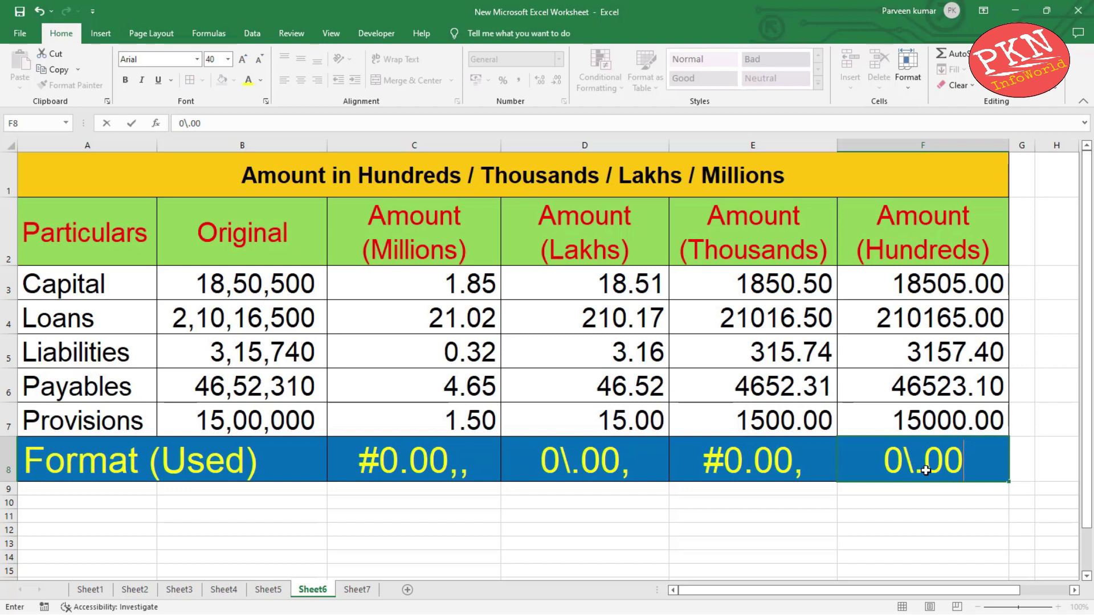
key("Return")
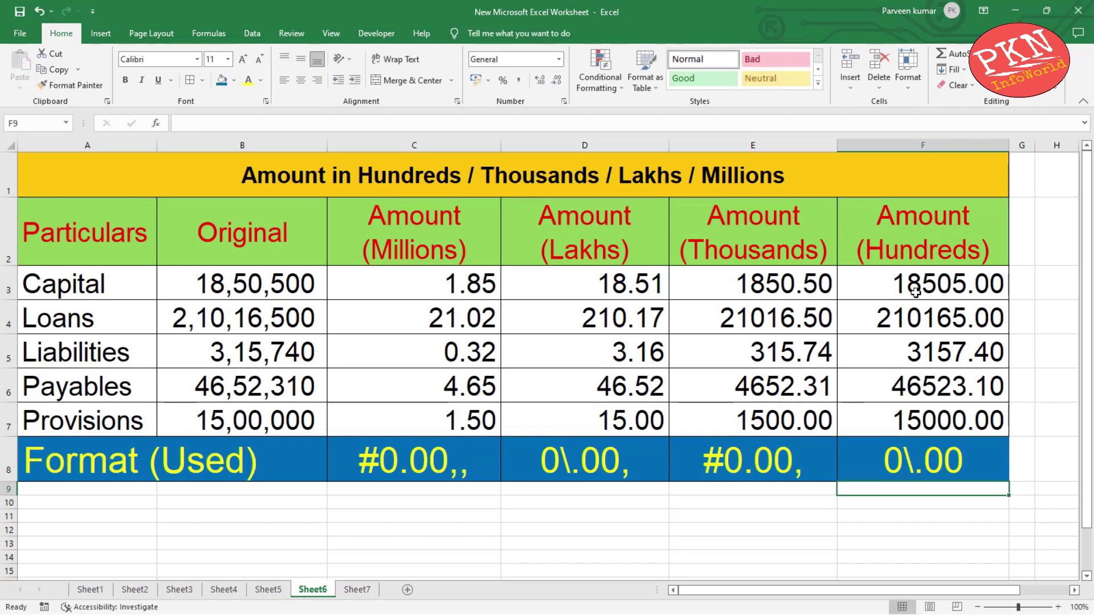
left_click(917, 251)
- Compare the Hundreds amounts F3:F7 with the Original amounts B3:B7
left_click(914, 293)
left_click(919, 329)
left_click_drag(910, 291, 911, 420)
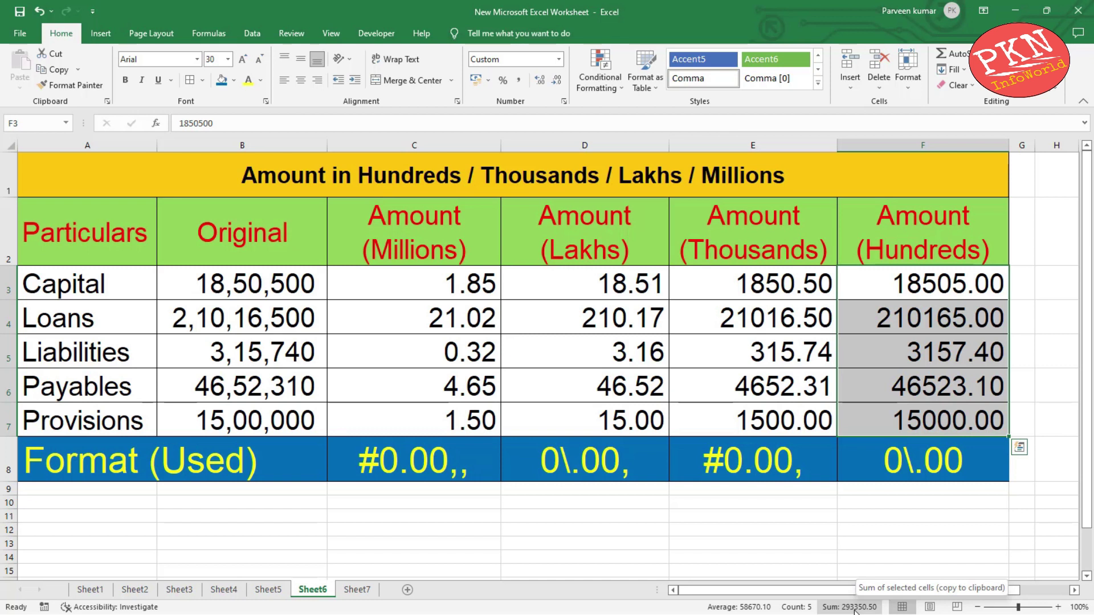
left_click_drag(245, 283, 254, 420)
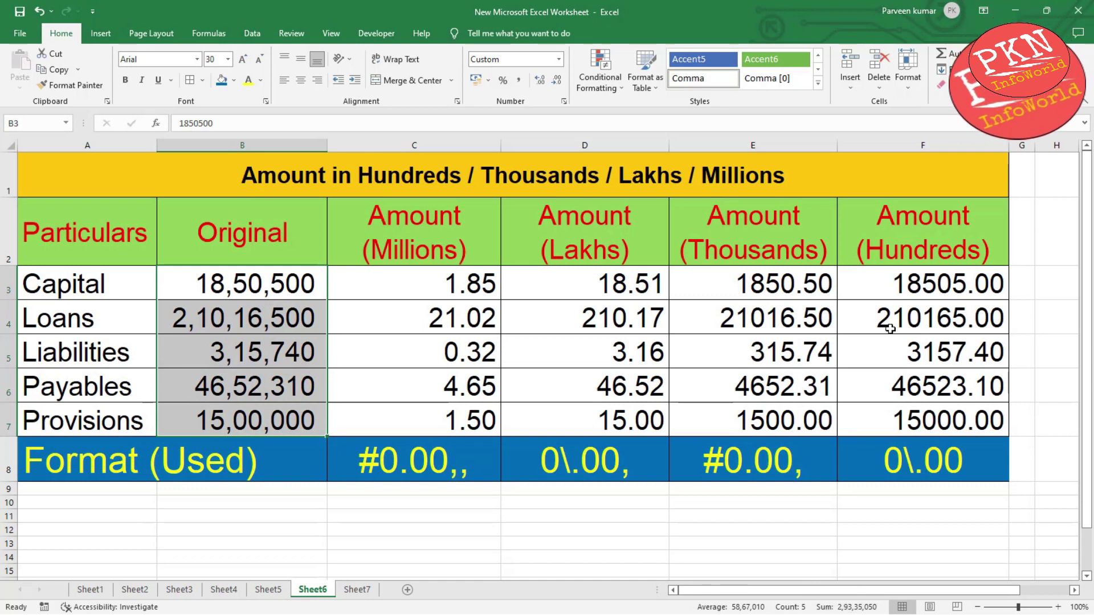
left_click(914, 281)
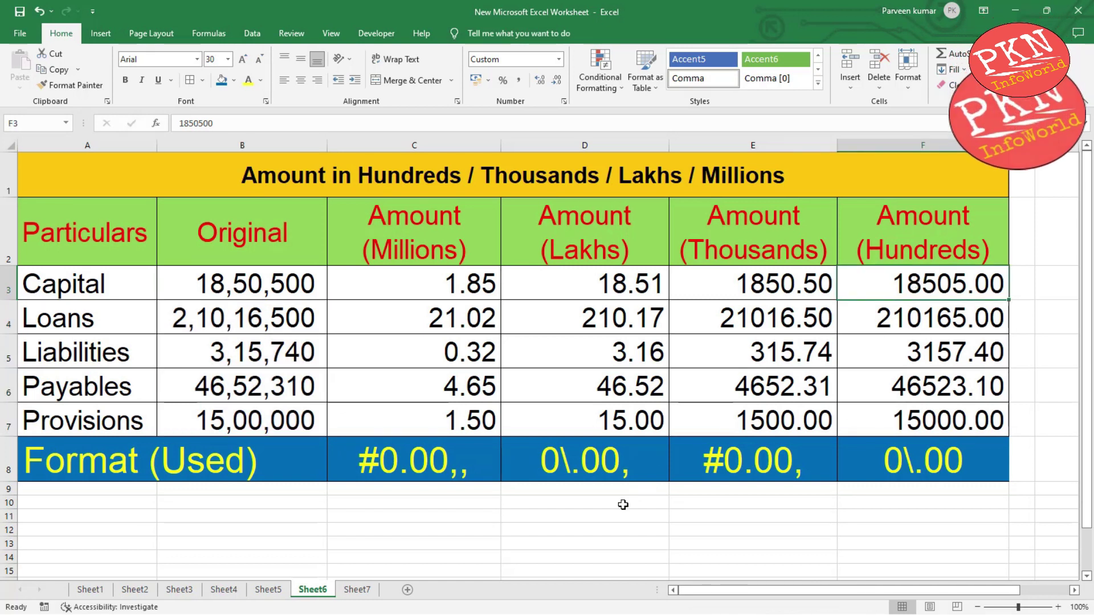